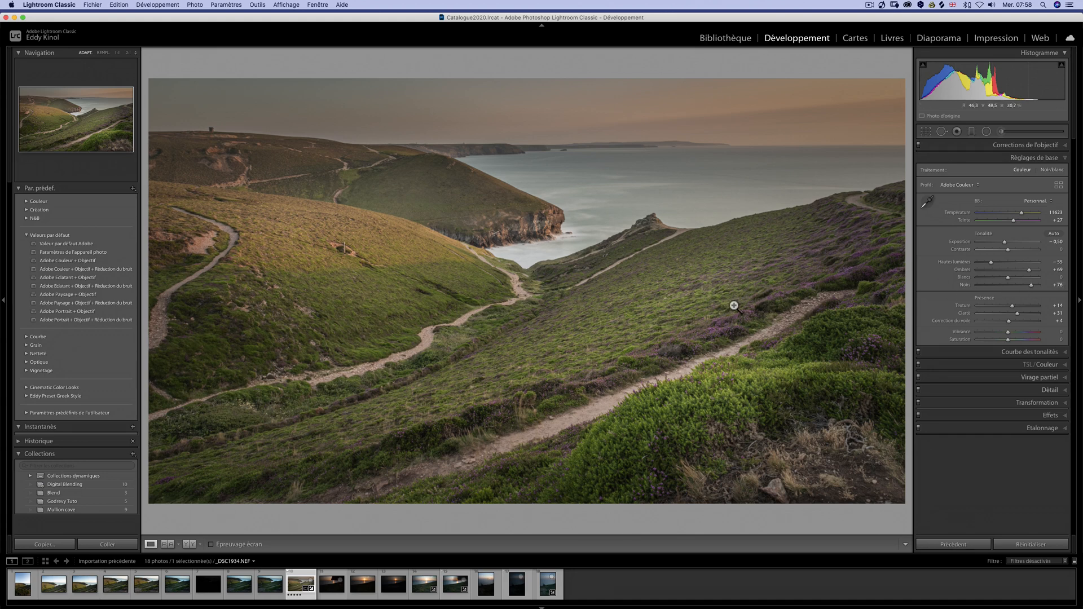
- Check the photo's crop framing and open a copy with Lightroom adjustments in Luminar 4
left_click(931, 131)
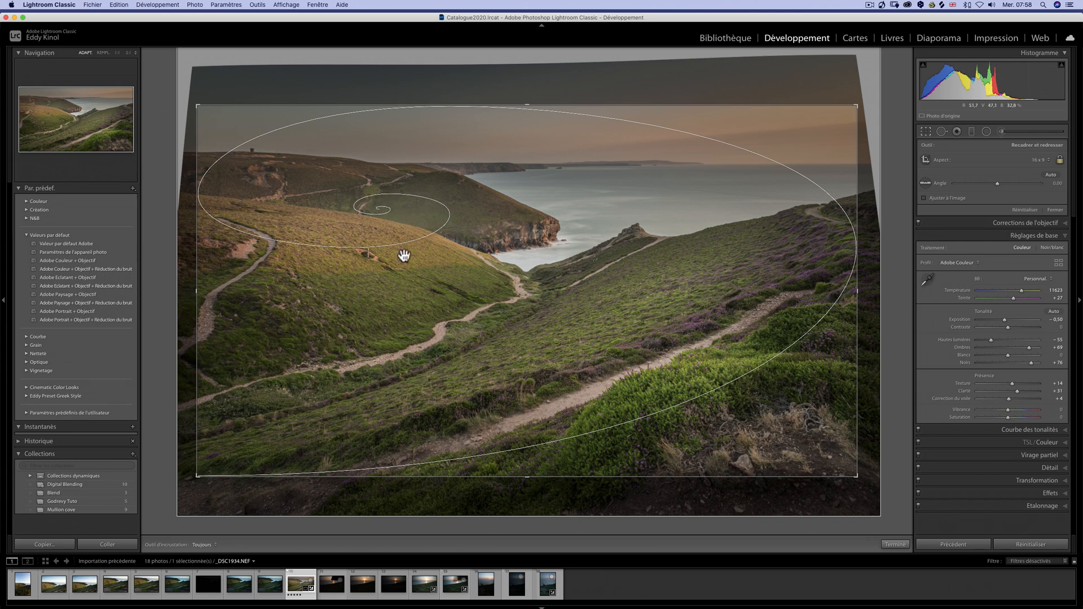
left_click(924, 131)
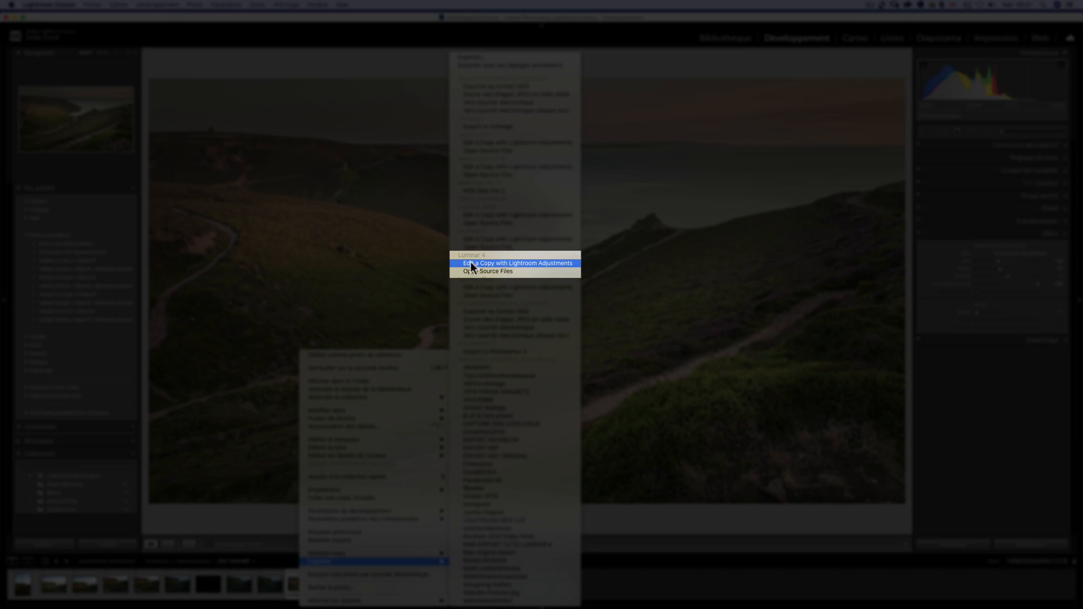
left_click(550, 262)
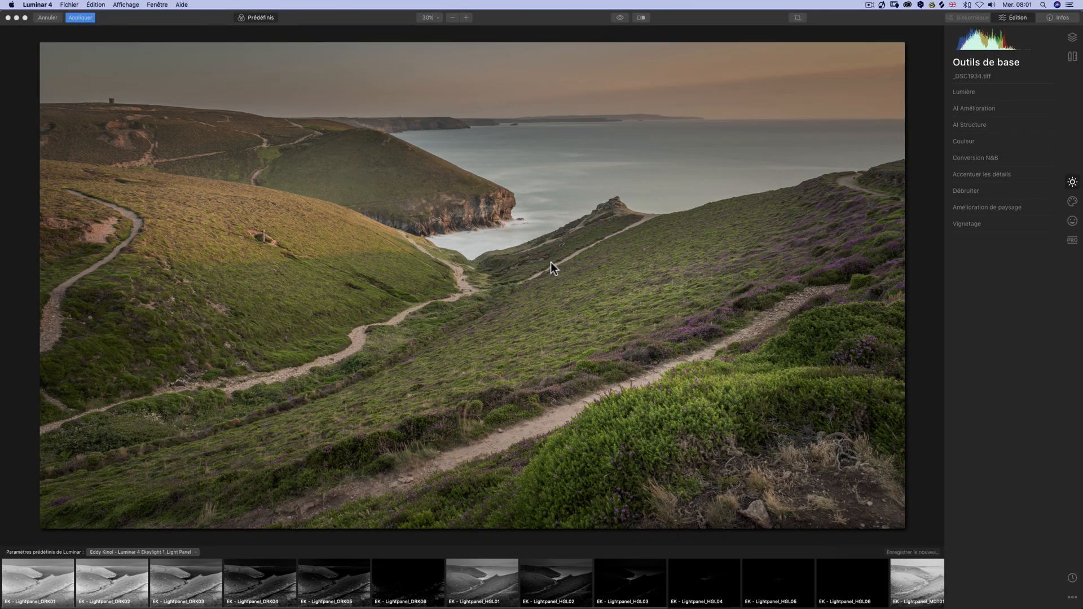
- Show Luminar's preset collections gallery, then switch to Safari and browse the Luminar 4 packs on the Packs looks page
left_click(181, 551)
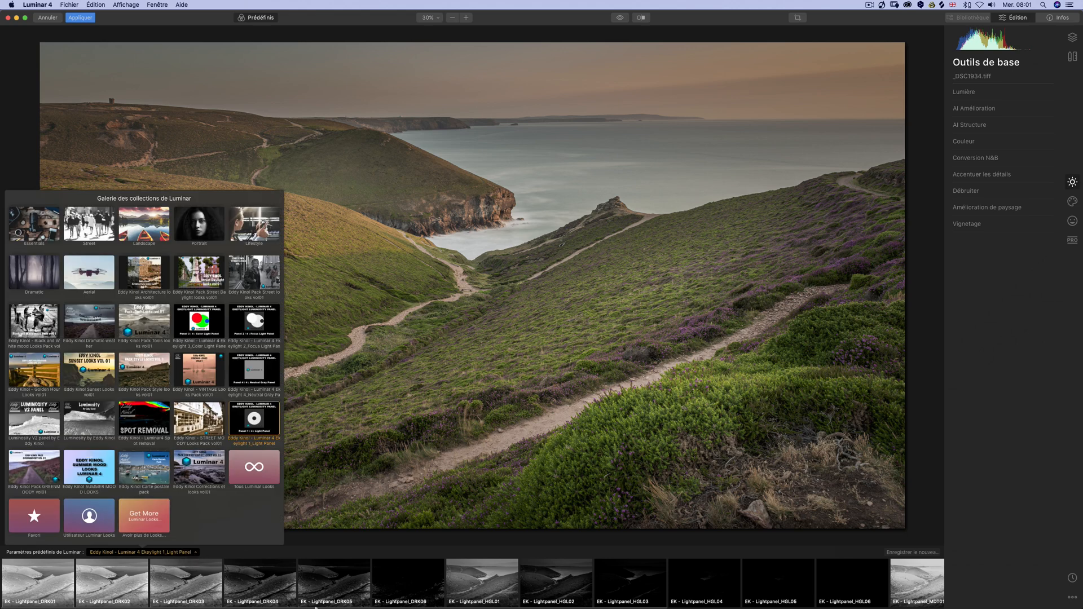
mouse_move(194, 606)
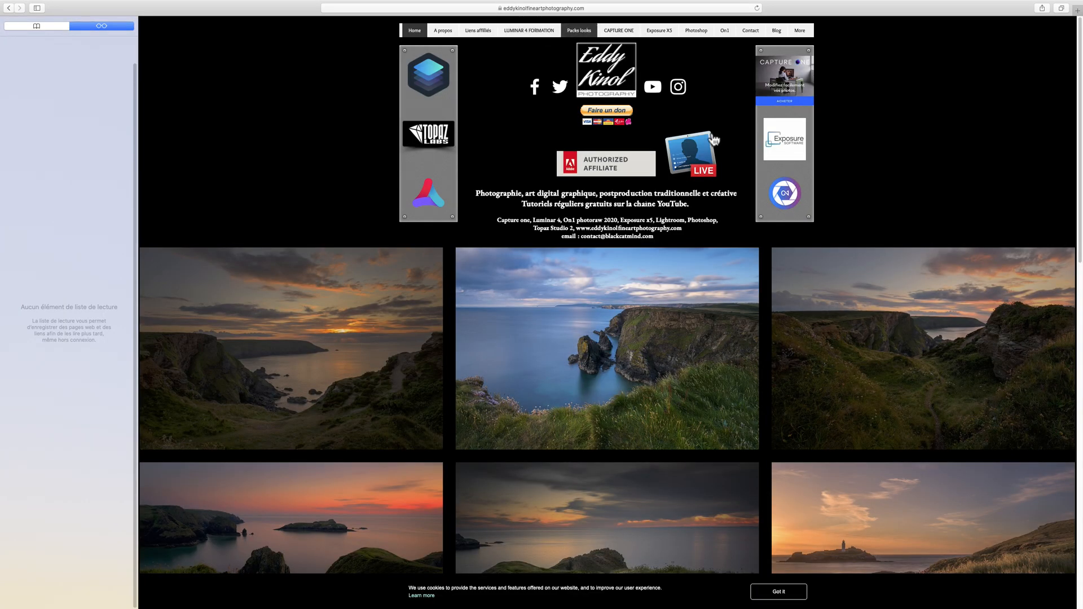
left_click(574, 31)
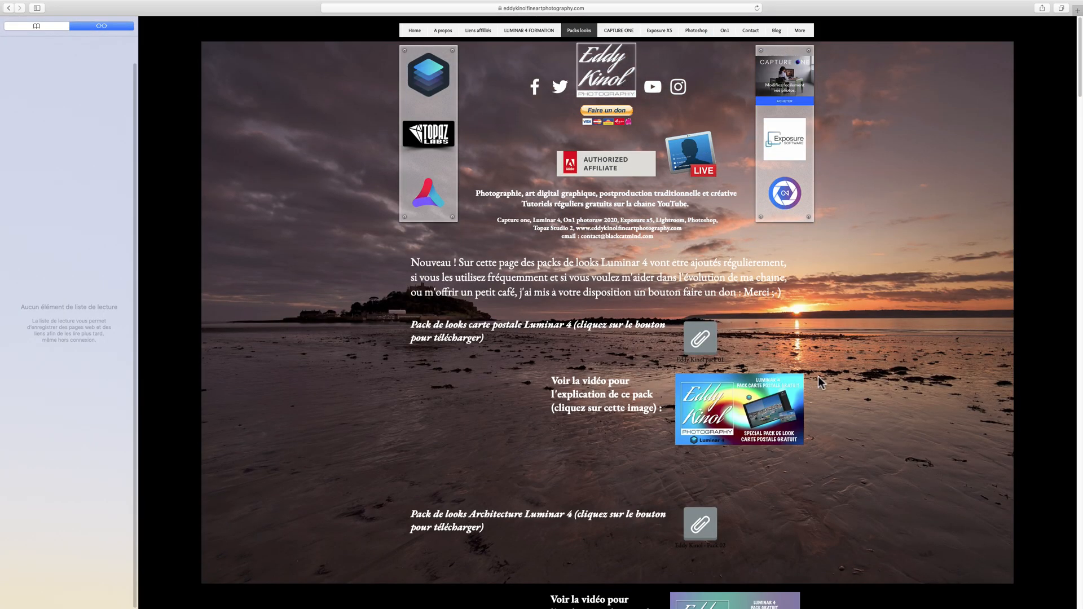
scroll(672, 236, "down", 10)
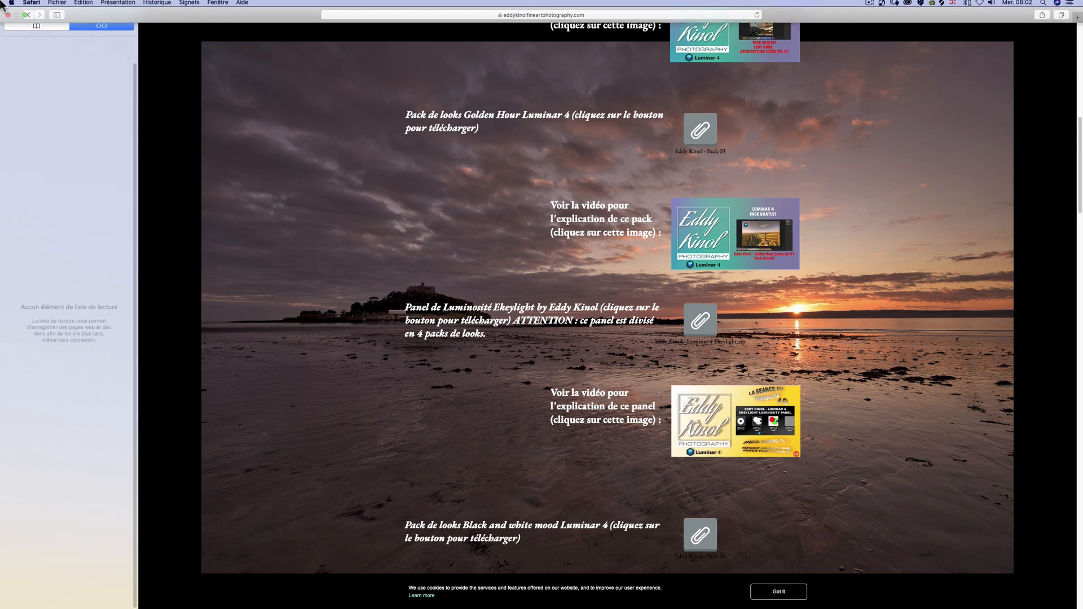
scroll(313, 141, "up", 10)
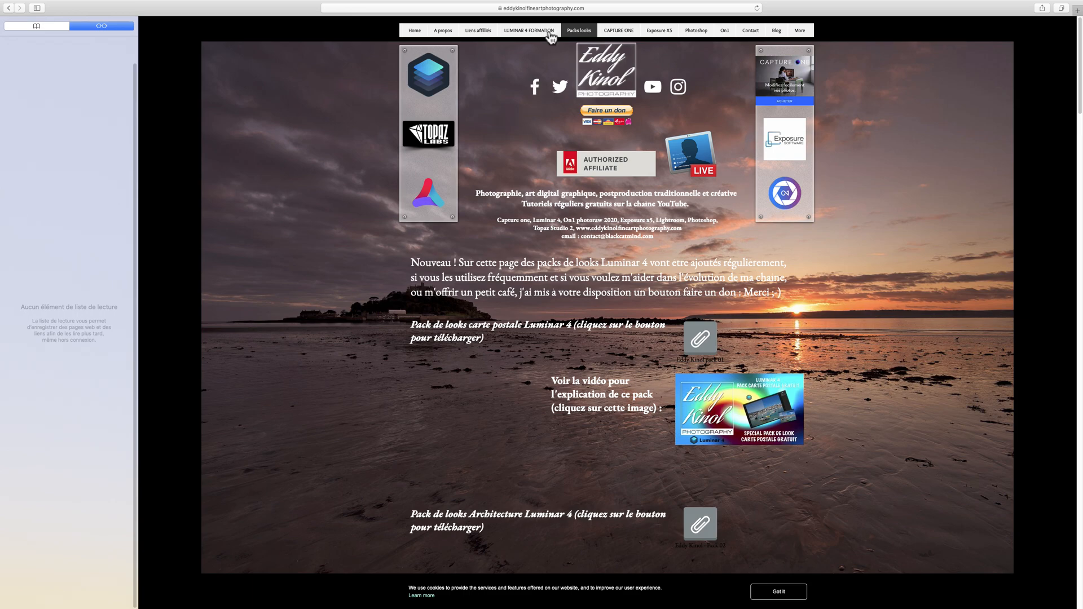
- Open the site's LUMINAR 4 FORMATION page and examine the recommended order of the training playlists
left_click(548, 33)
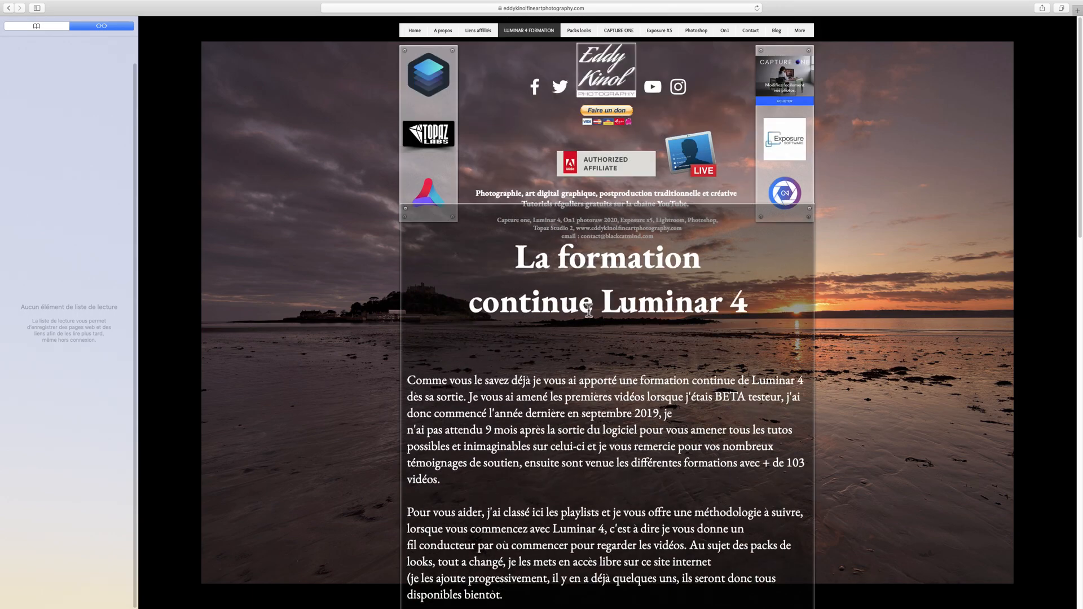
scroll(655, 456, "down", 20)
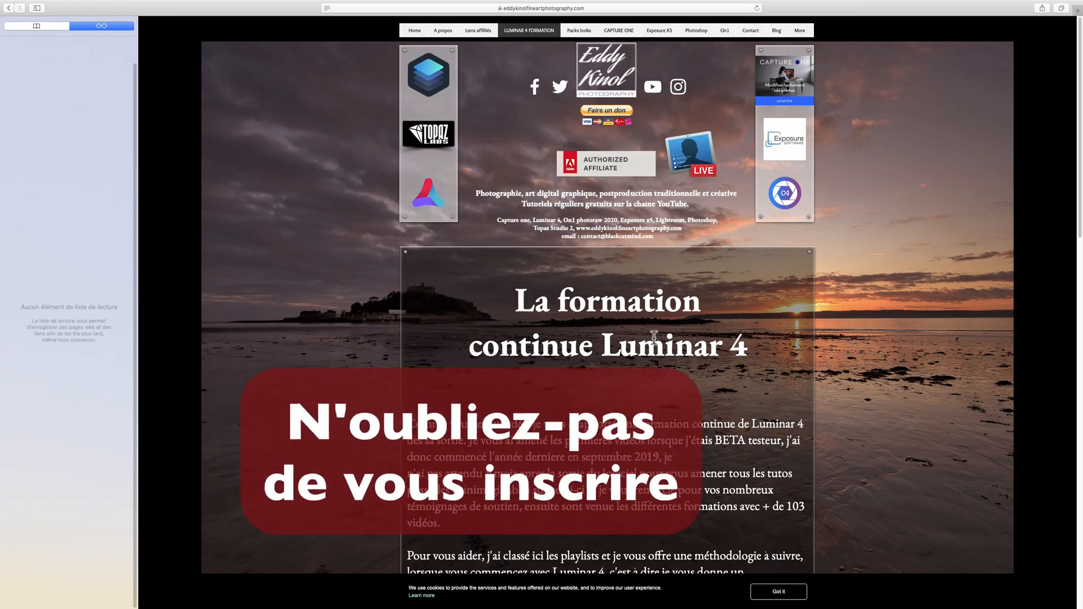
scroll(691, 431, "down", 5)
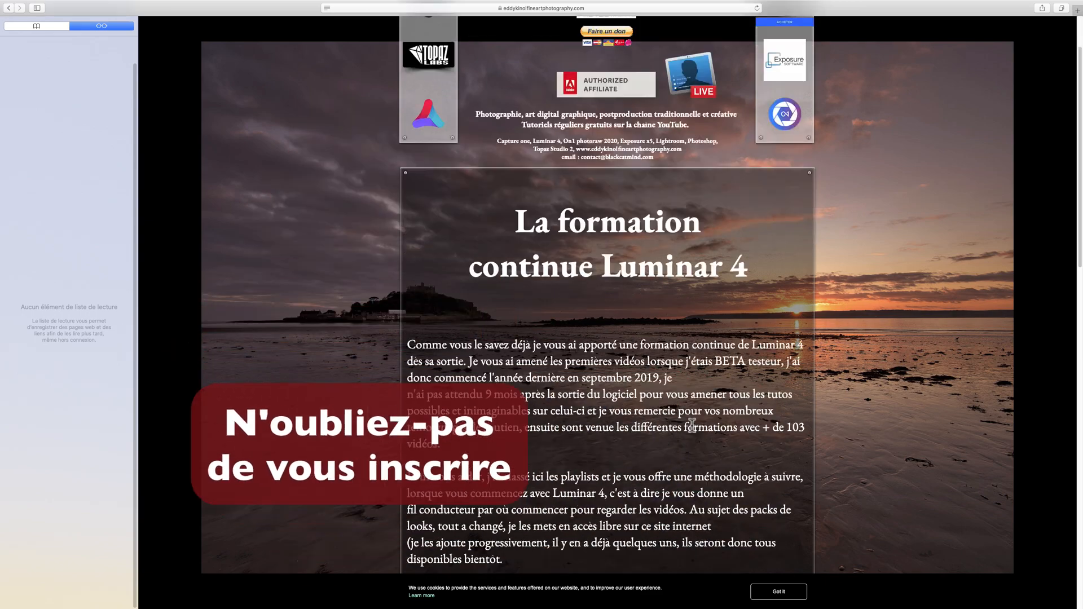
scroll(689, 428, "down", 10)
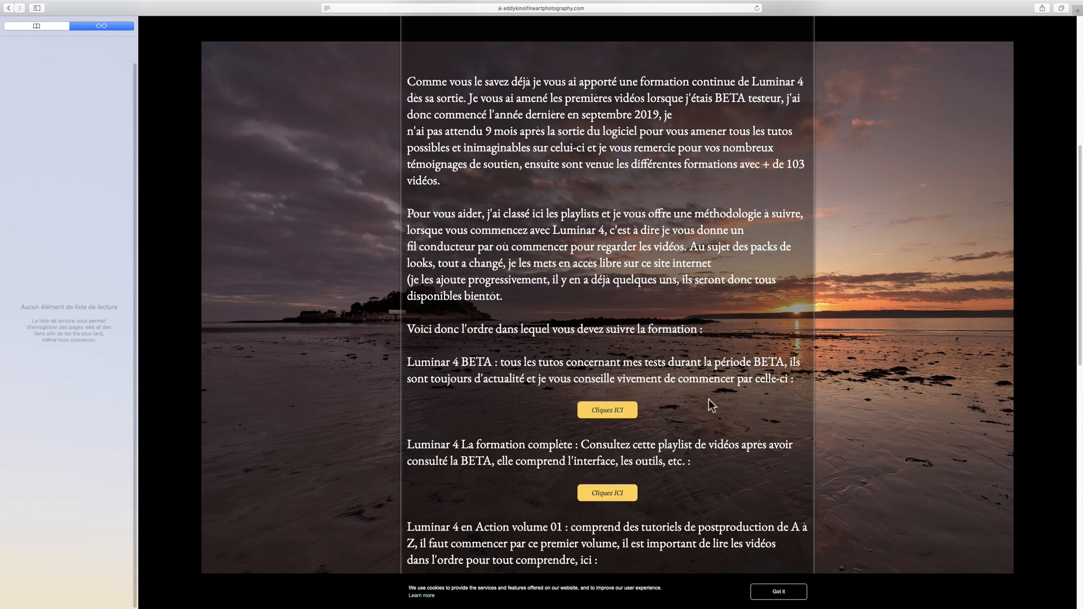
scroll(705, 402, "down", 5)
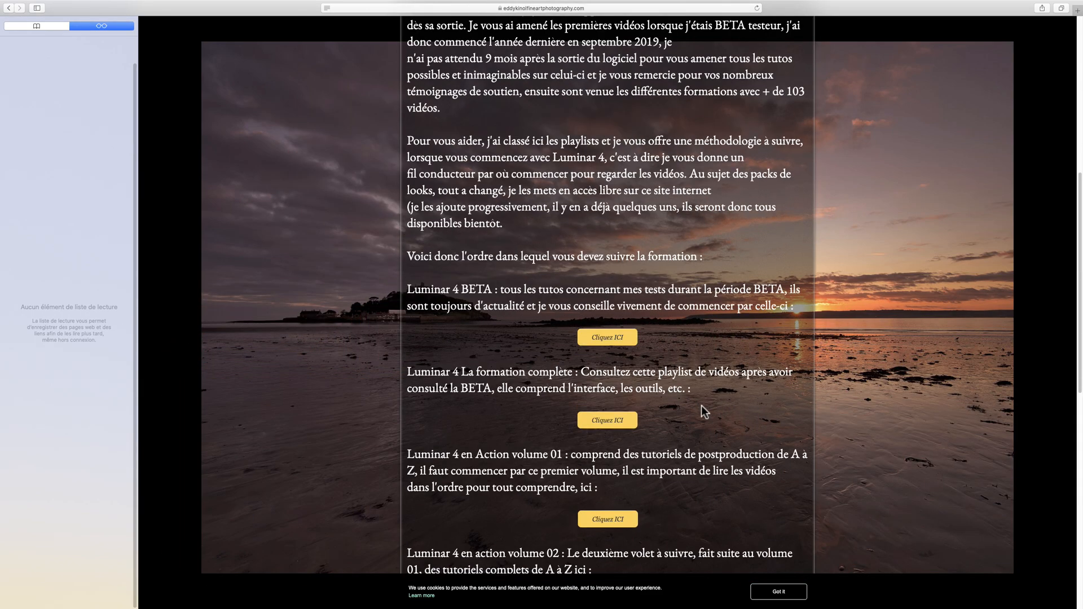
scroll(701, 405, "down", 10)
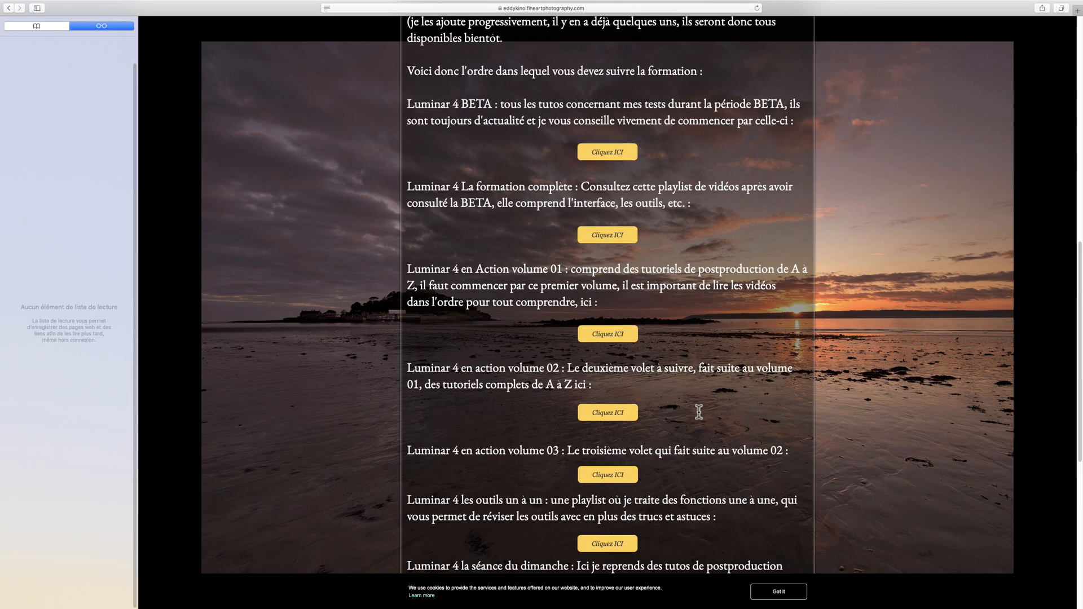
scroll(698, 411, "up", 3)
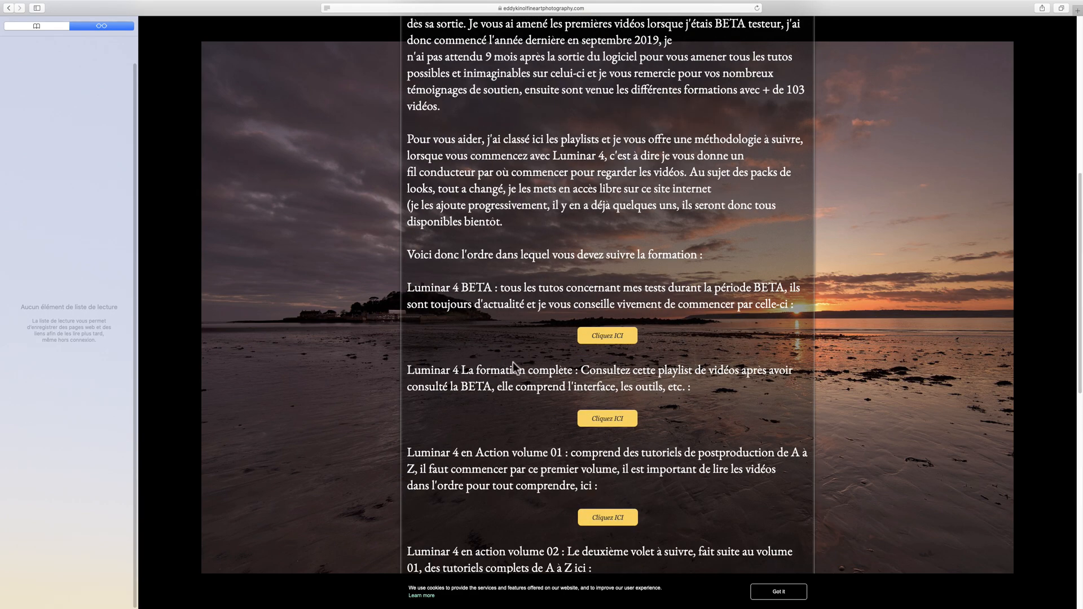
scroll(738, 414, "down", 5)
scroll(717, 377, "up", 4)
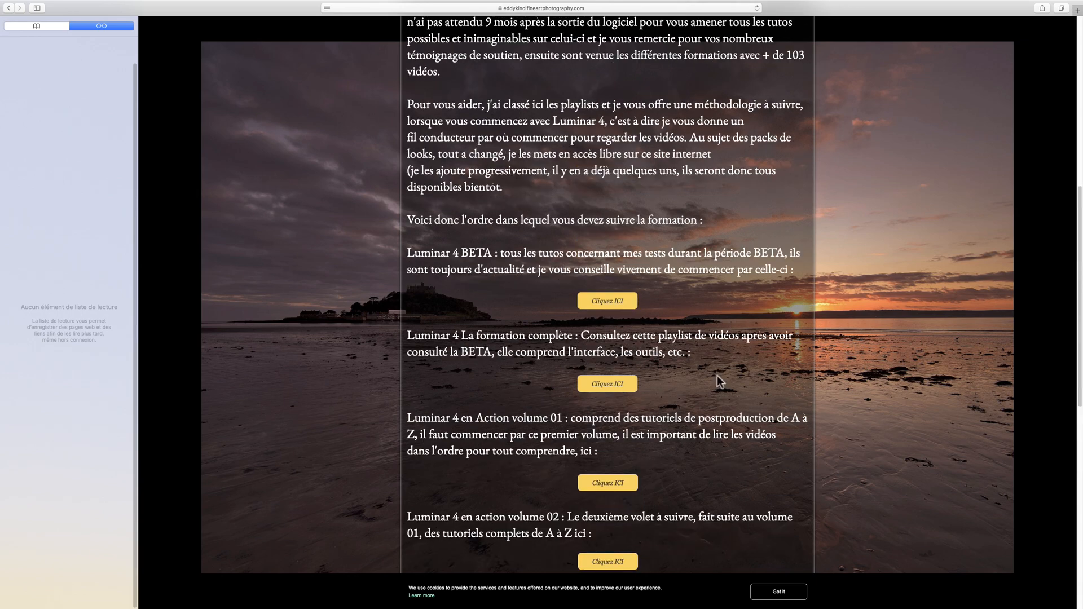
scroll(708, 389, "down", 10)
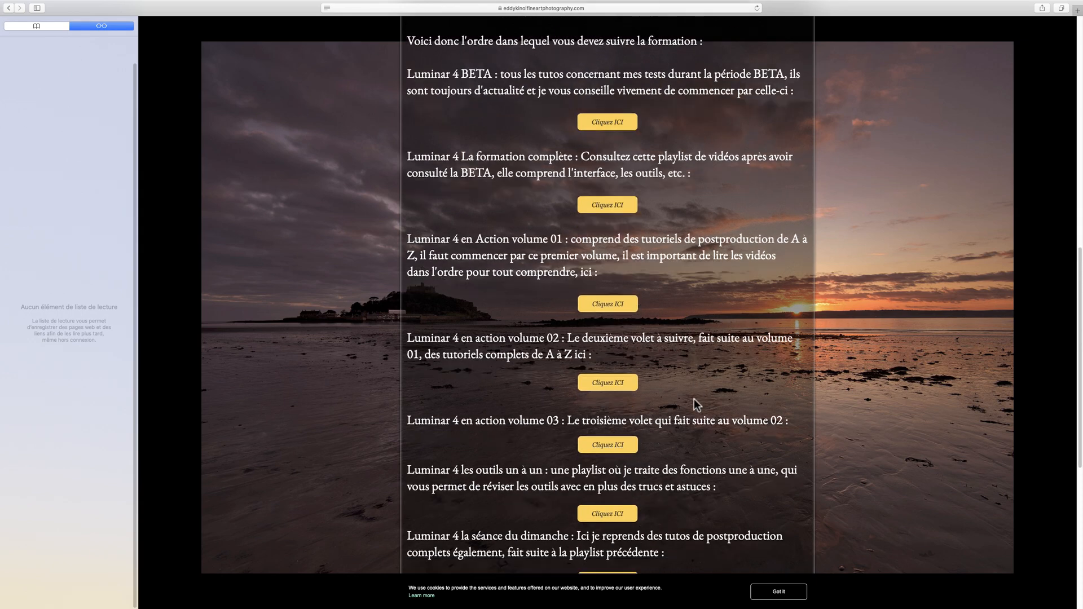
key("Home")
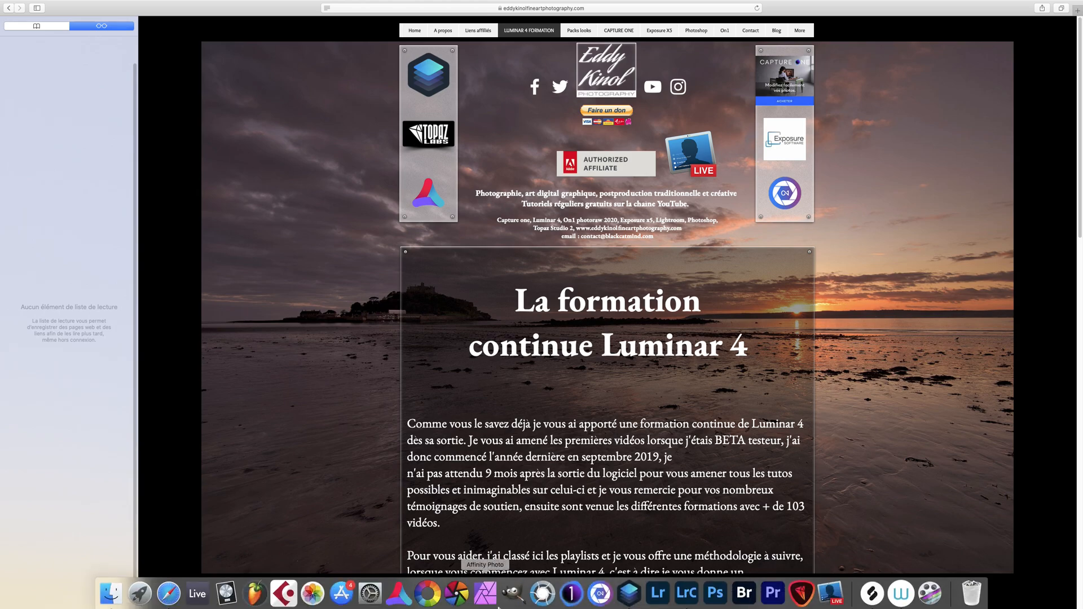
- Switch back to Luminar 4 and choose the Luminar 4 Ekeylight 1_Light Panel preset collection
left_click(636, 599)
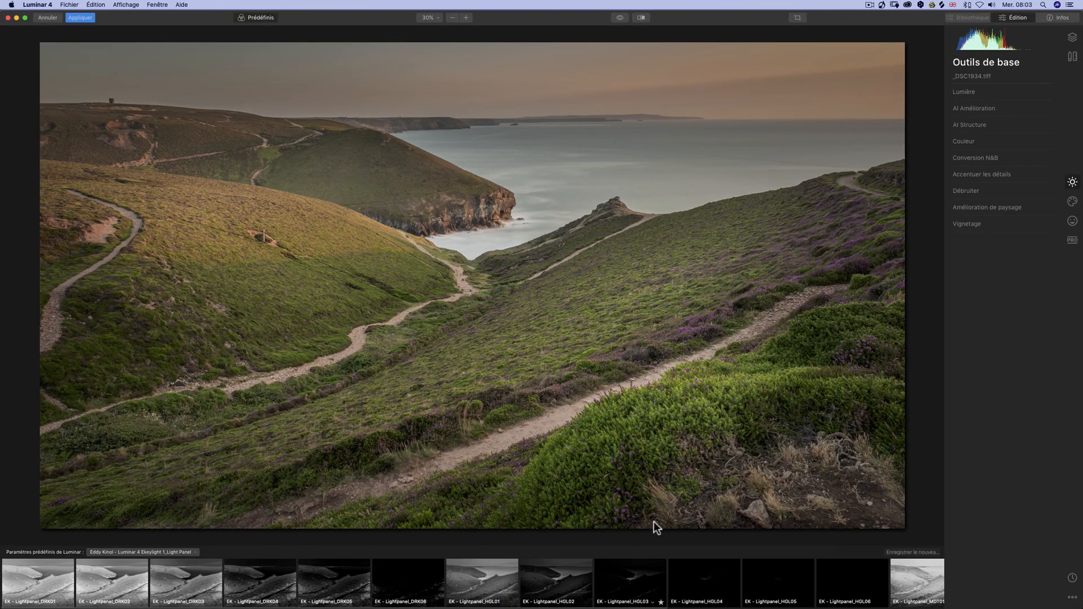
left_click(191, 552)
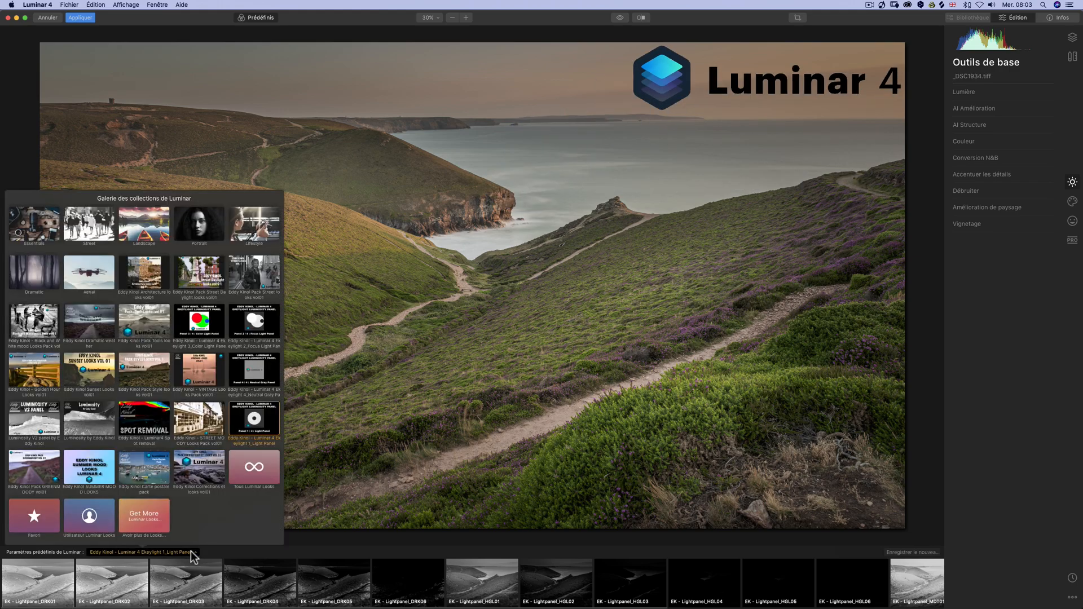
left_click(264, 424)
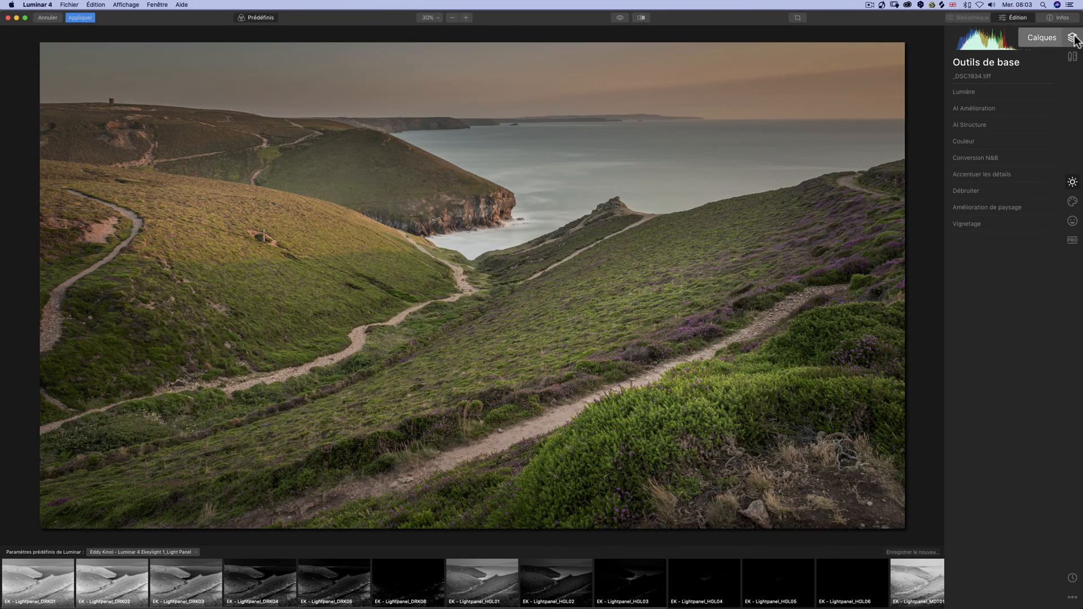
- Add a new adjustment layer above the _DSC1934.tiff image layer
left_click(1072, 38)
left_click(1049, 63)
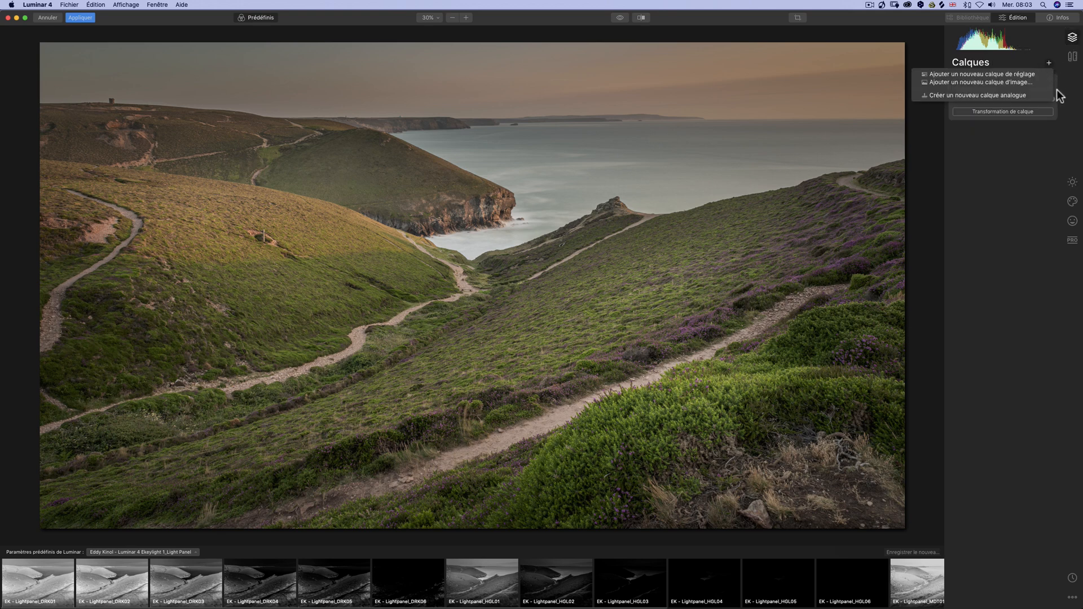
left_click(1003, 73)
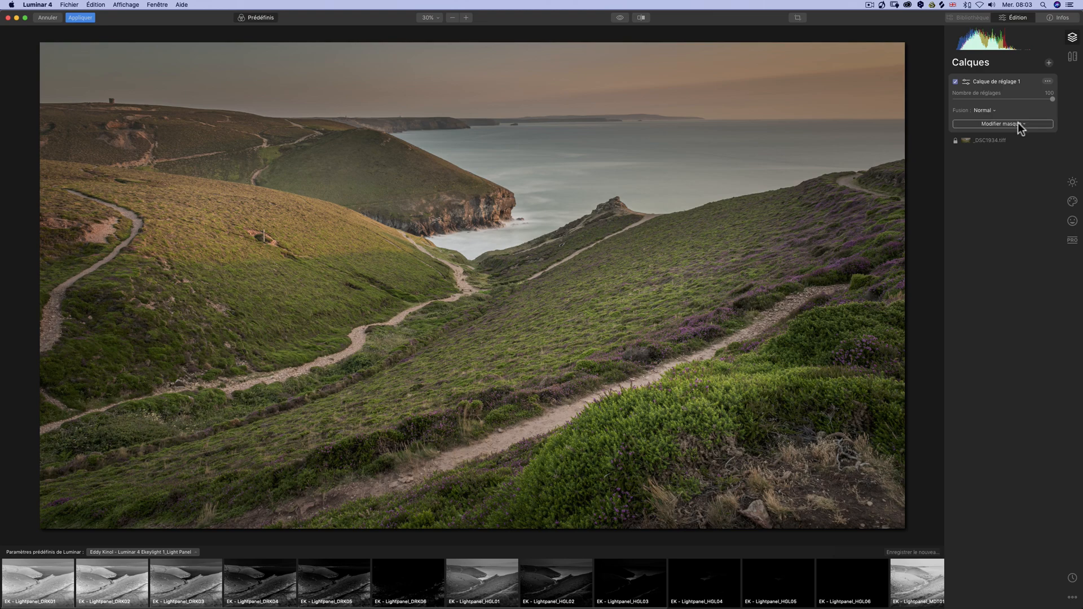
- Compare the presets EK - Lightpanel_DRK01 through EK - Lightpanel_DRK06 on the new adjustment layer
left_click(39, 589)
left_click(117, 585)
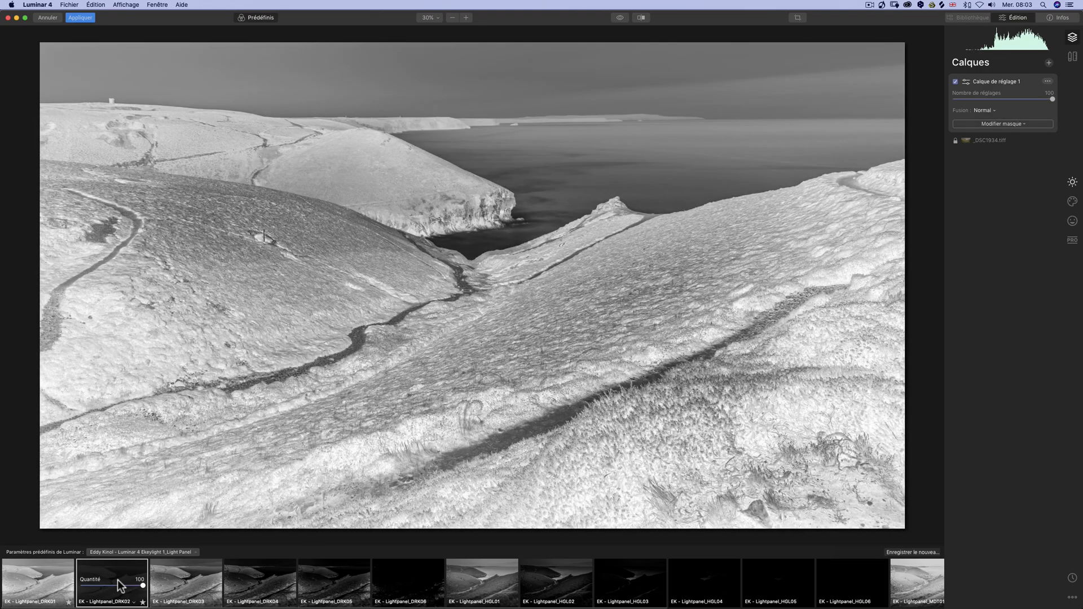
left_click(182, 583)
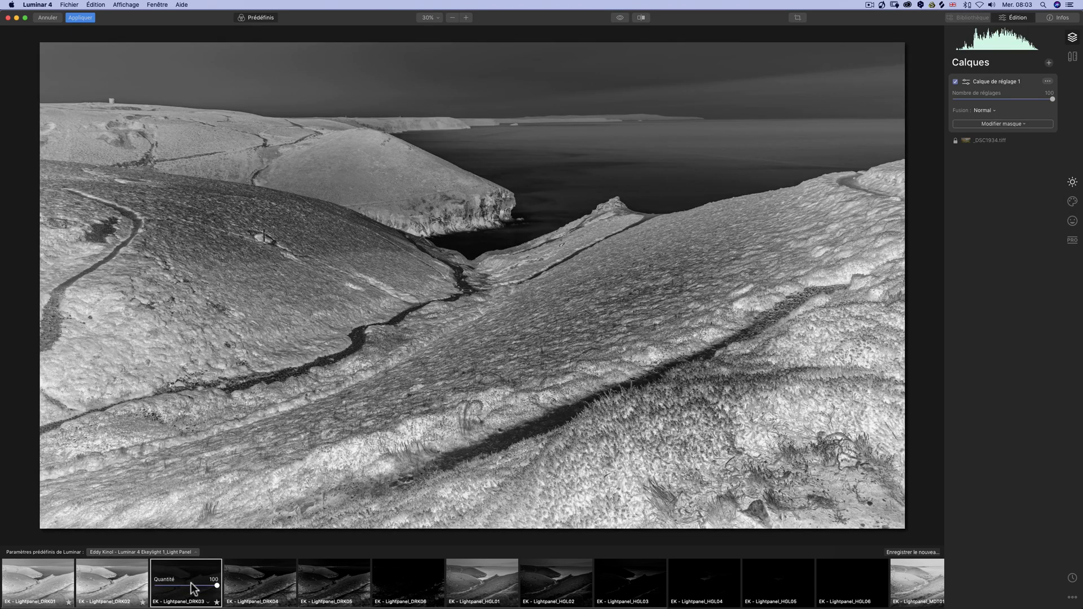
left_click(267, 586)
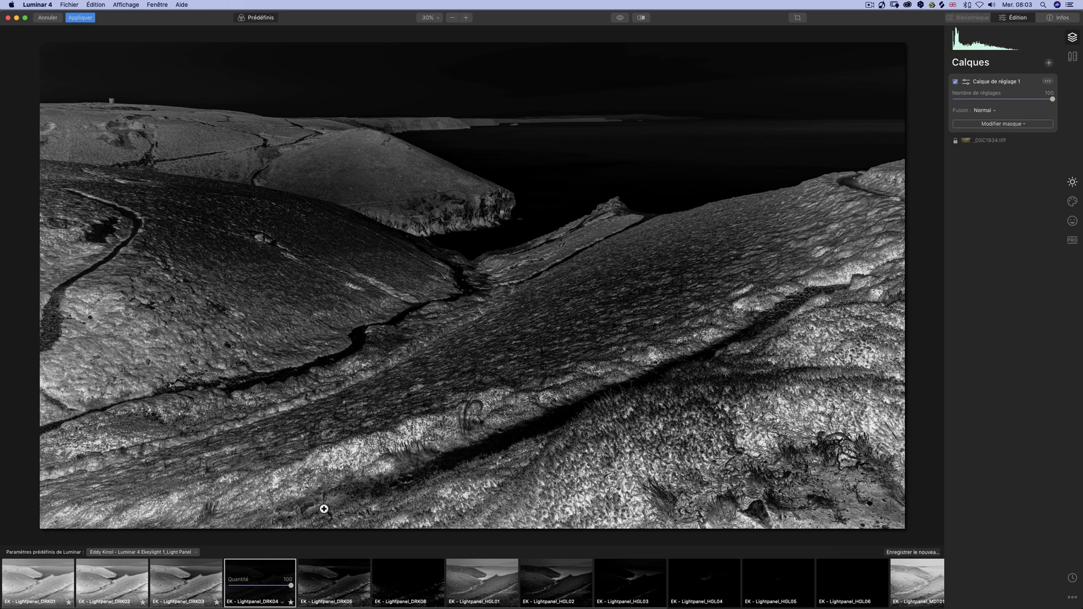
left_click(345, 592)
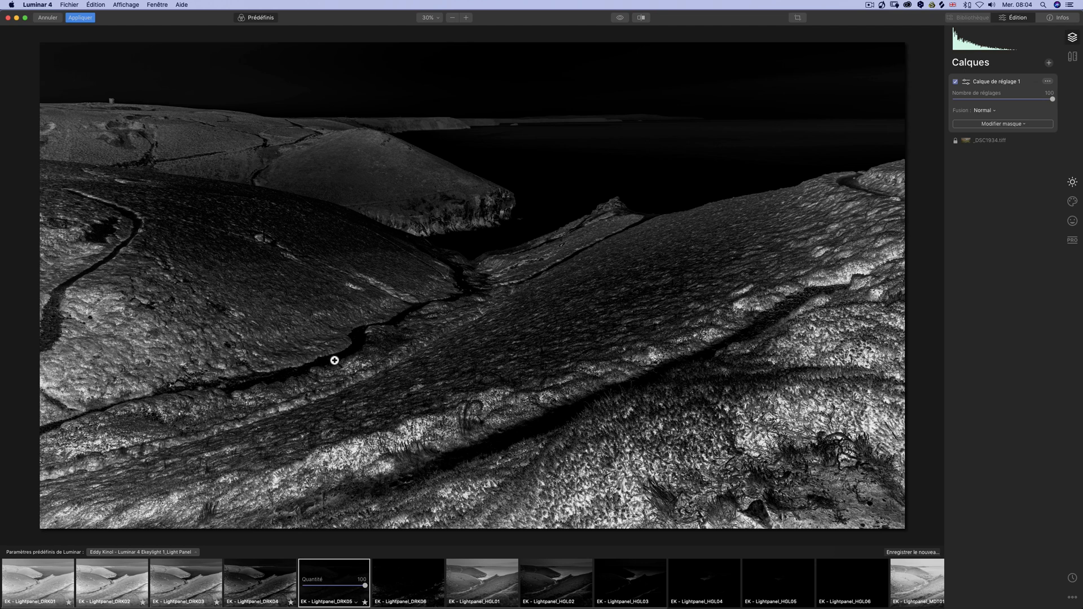
left_click(262, 584)
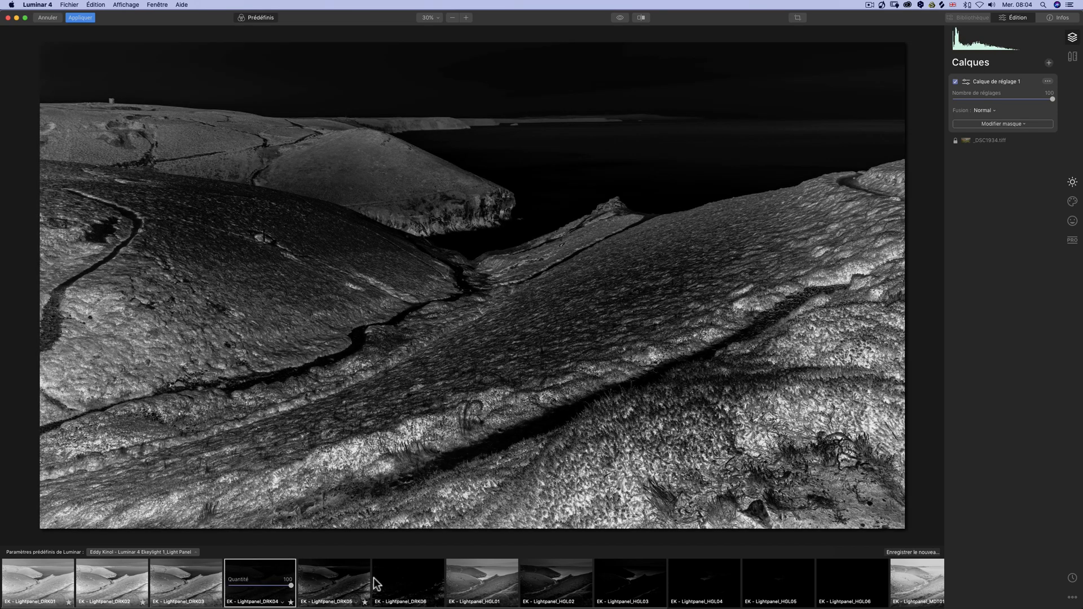
left_click(389, 582)
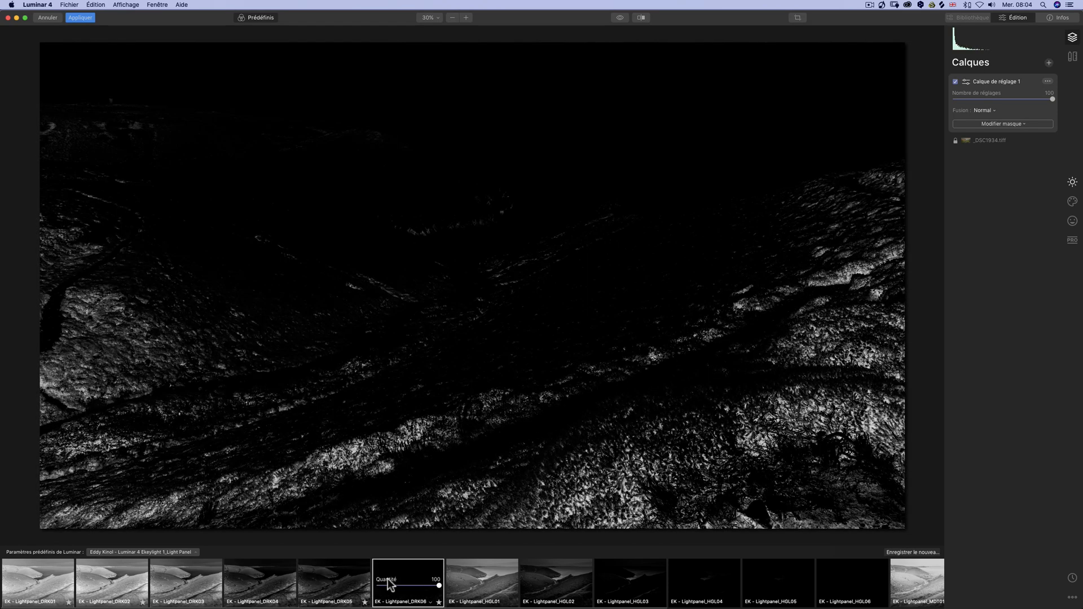
left_click(327, 583)
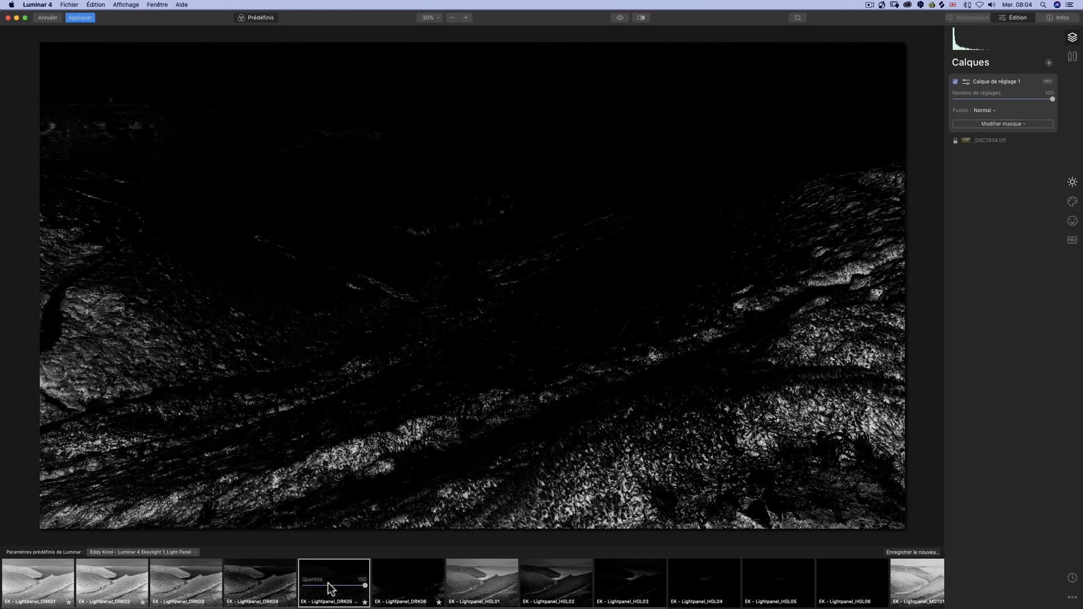
left_click(264, 587)
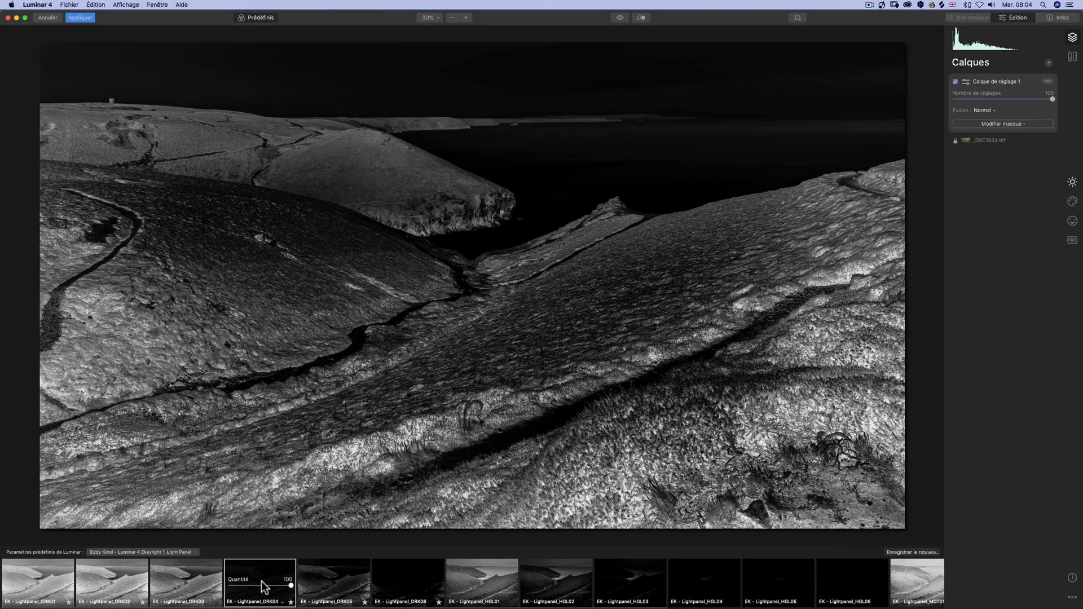
left_click(197, 587)
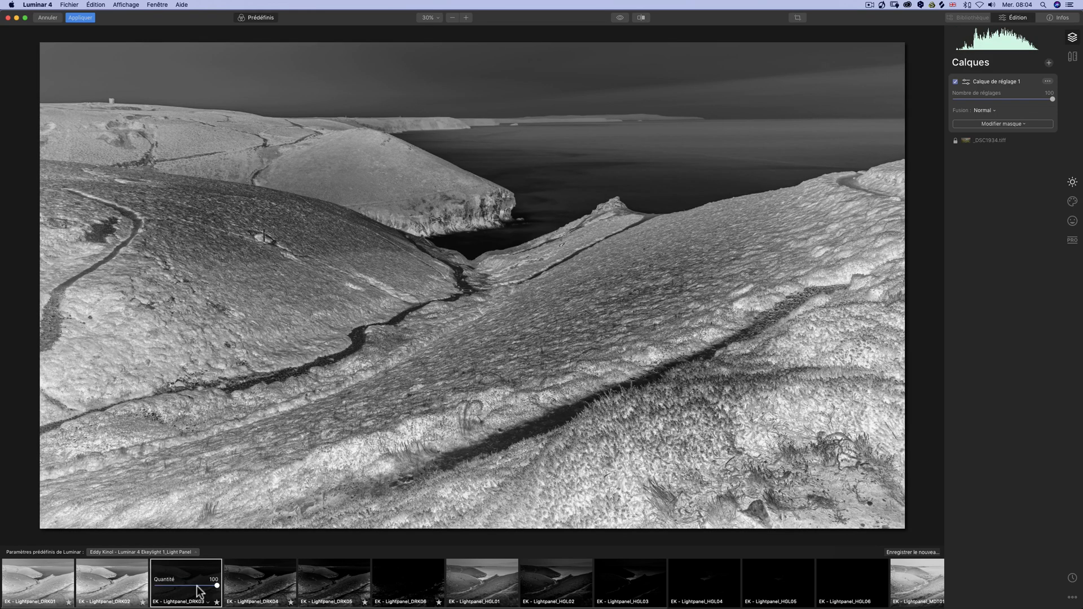
- Apply the EK - Lightpanel_DRK04 preset to the adjustment layer and give the layer a luminosity mask
left_click(265, 589)
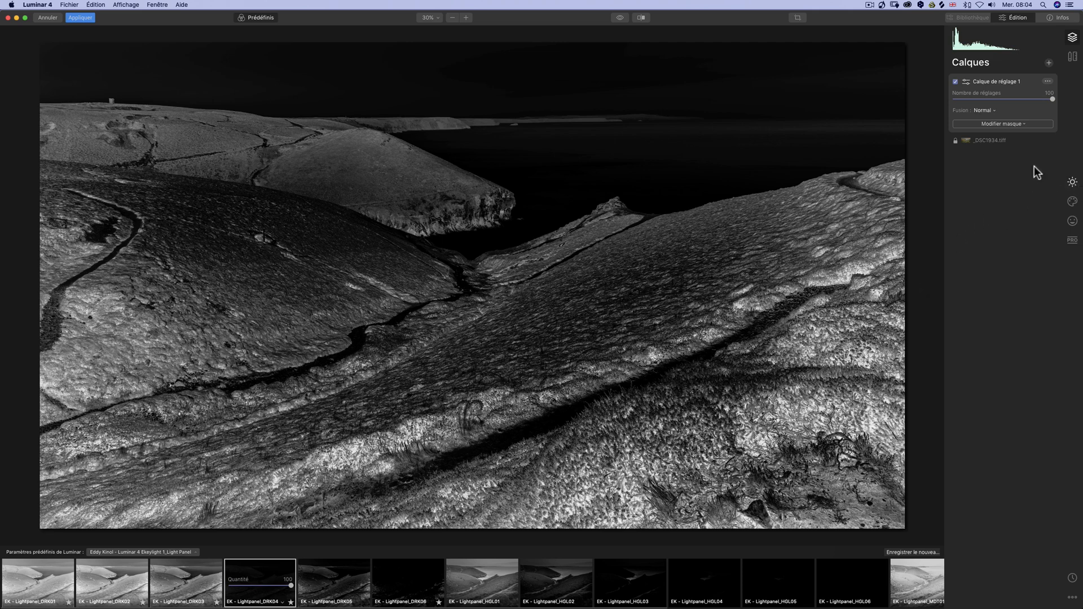
left_click(1038, 126)
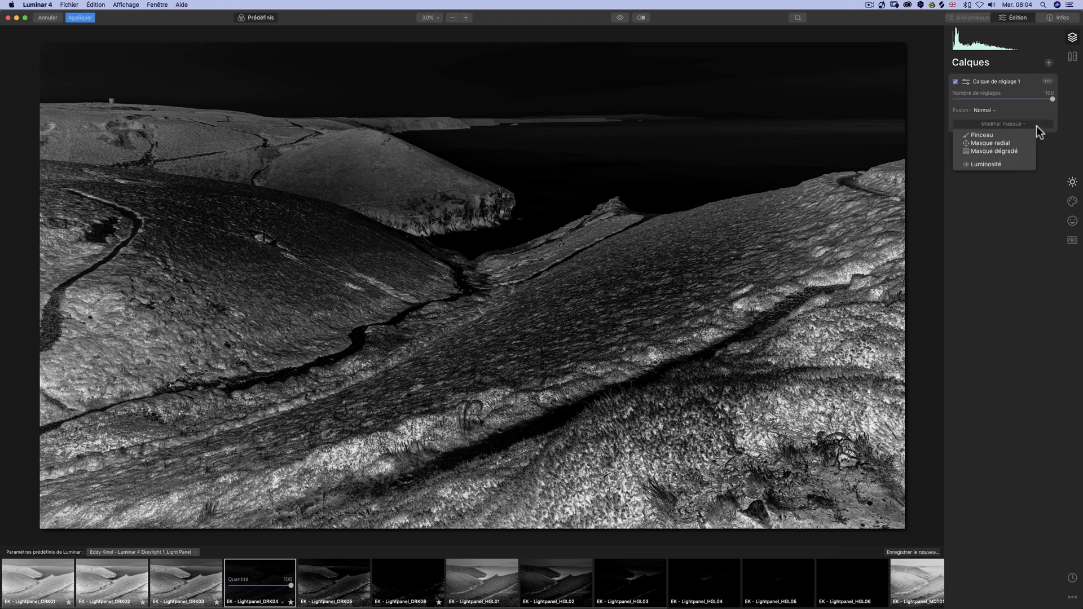
left_click(977, 165)
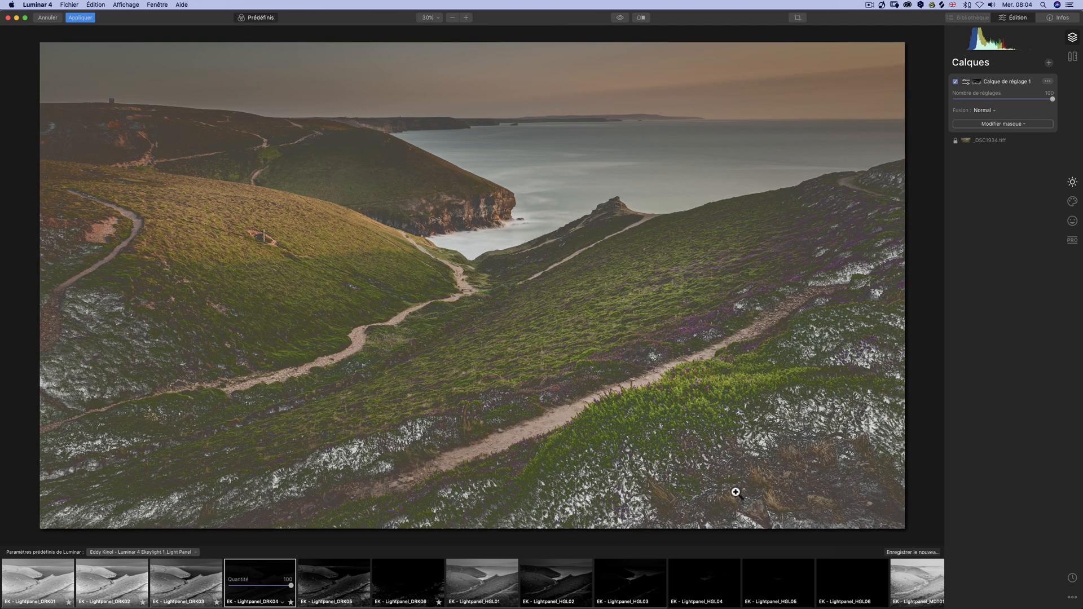
- Copy the luminosity mask of the adjustment layer Calque de réglage 1
left_click(976, 83)
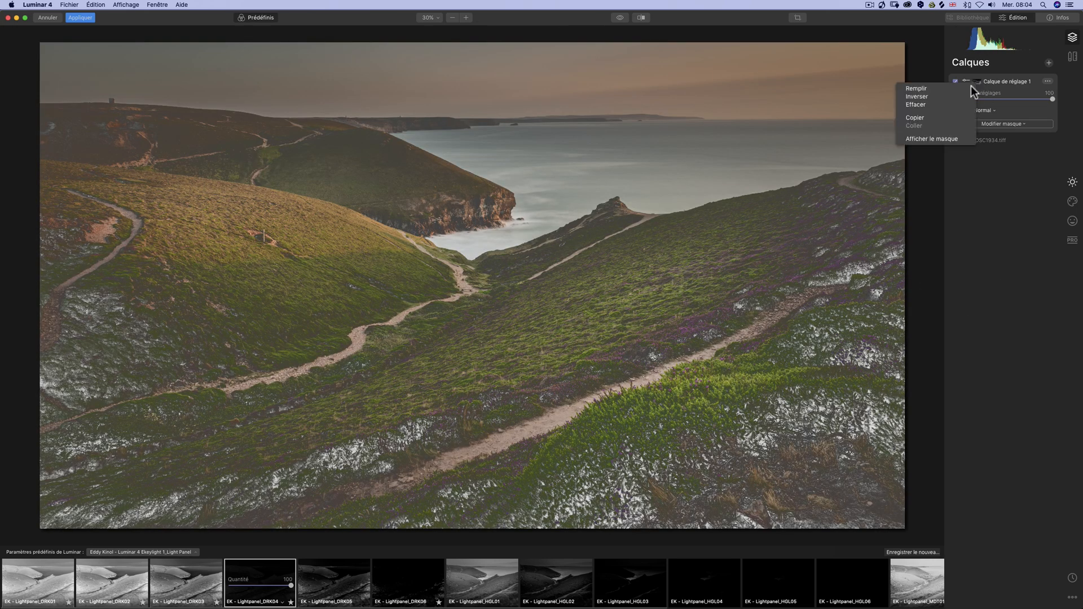
left_click(928, 117)
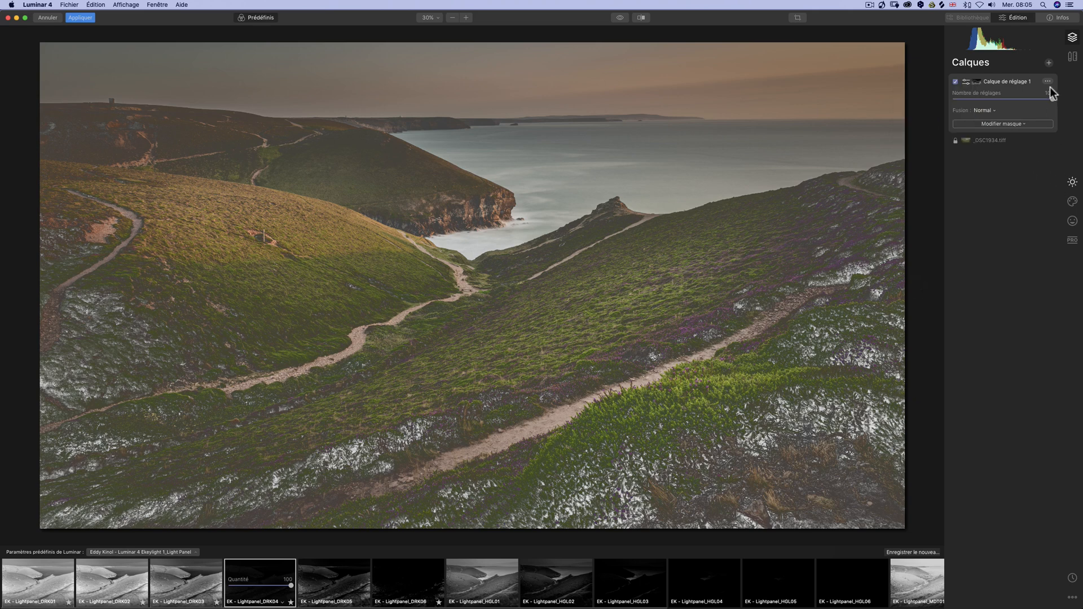
left_click(974, 82)
left_click(967, 81)
left_click(979, 82)
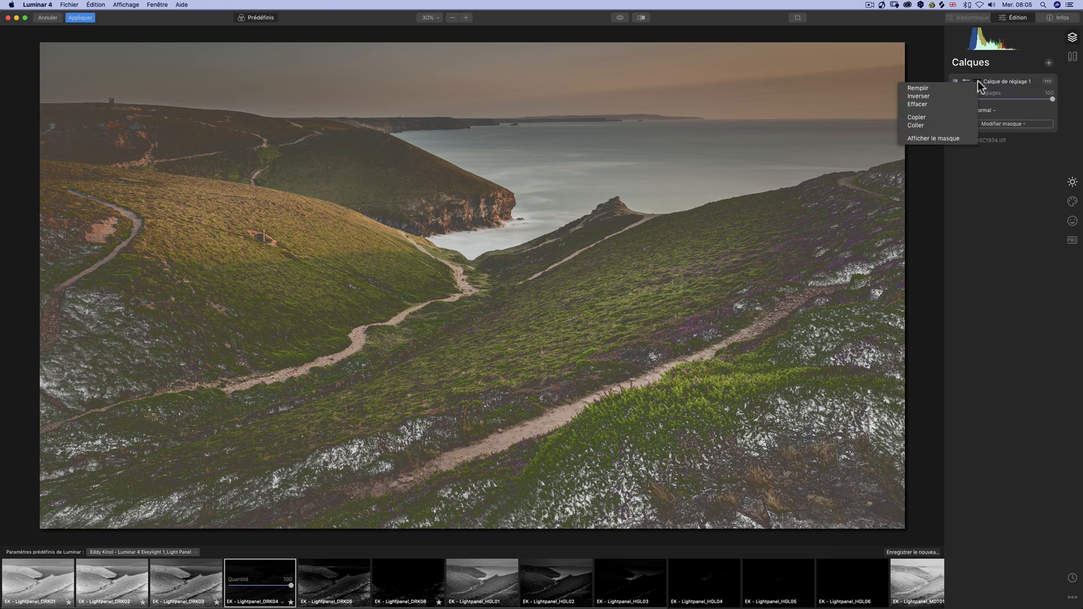
- Delete the adjustment layer that carries the EK - Lightpanel_DRK04 preset
left_click(1047, 83)
left_click(1047, 84)
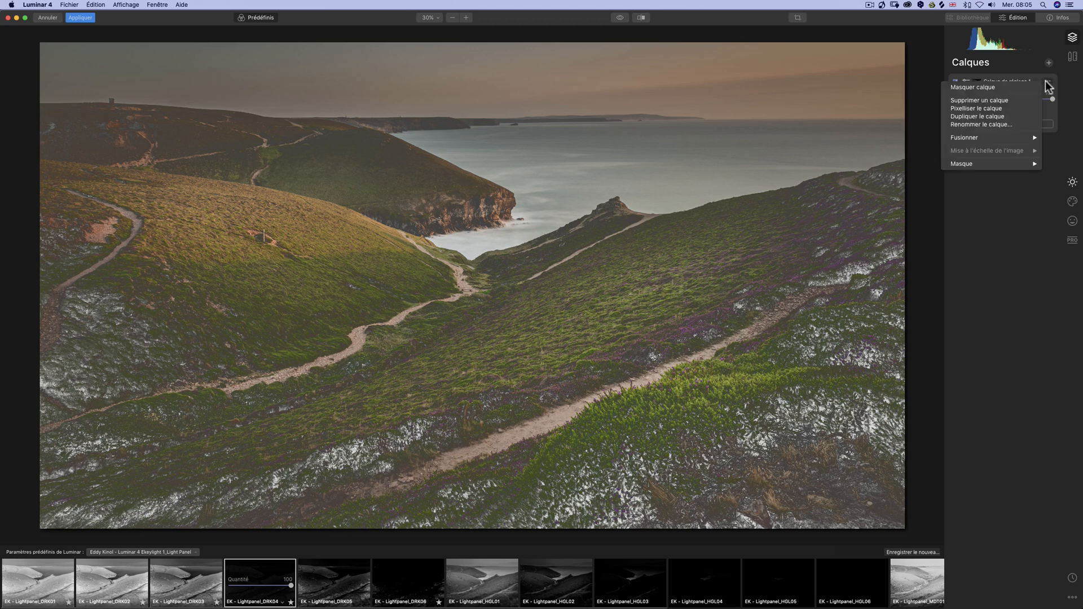
mouse_move(1000, 167)
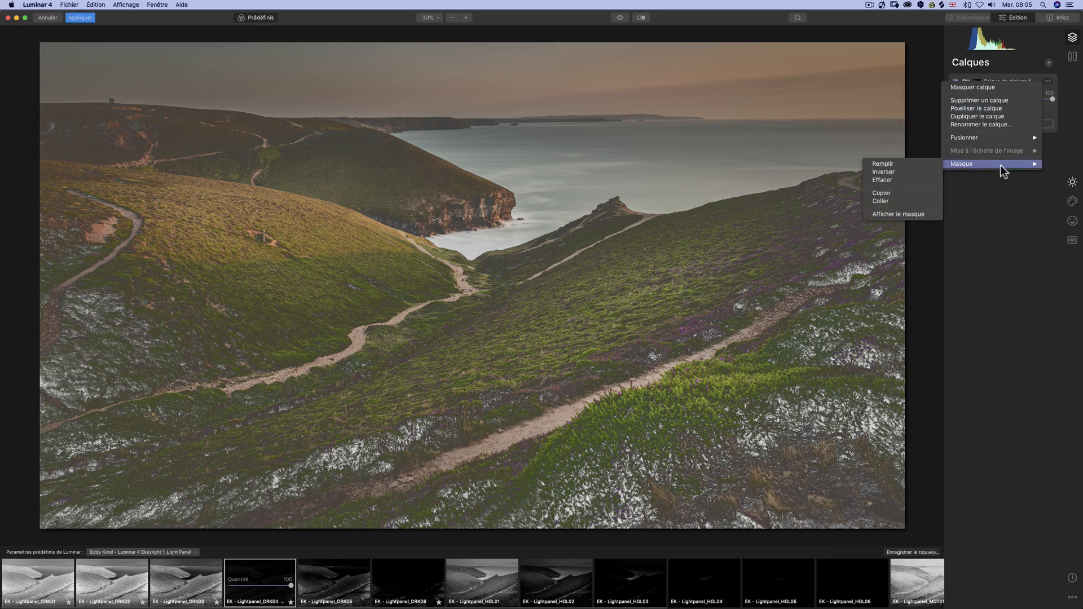
left_click(1041, 209)
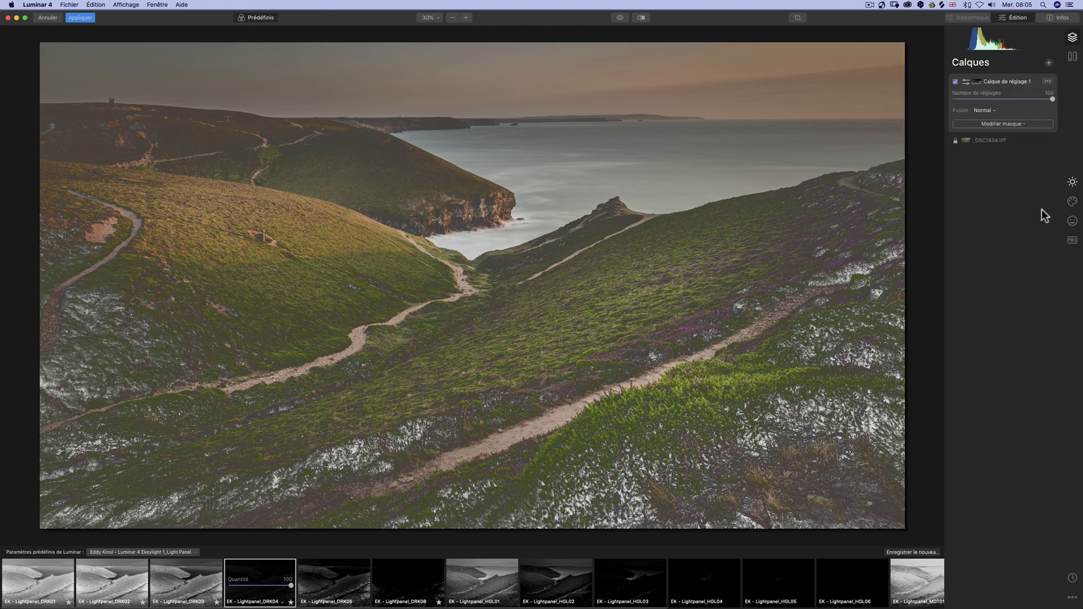
left_click(1047, 81)
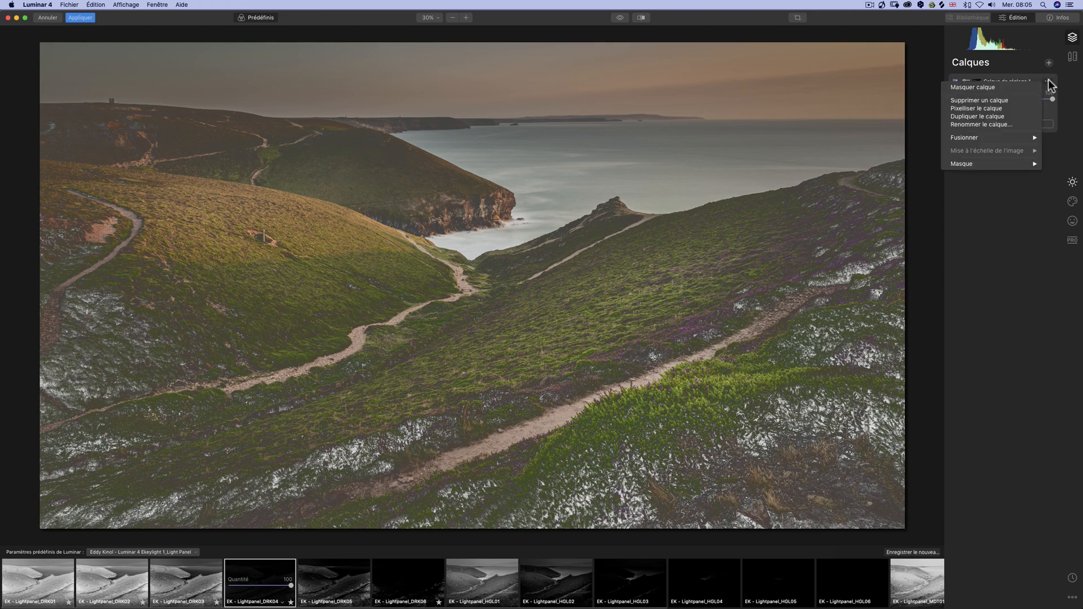
left_click(1011, 101)
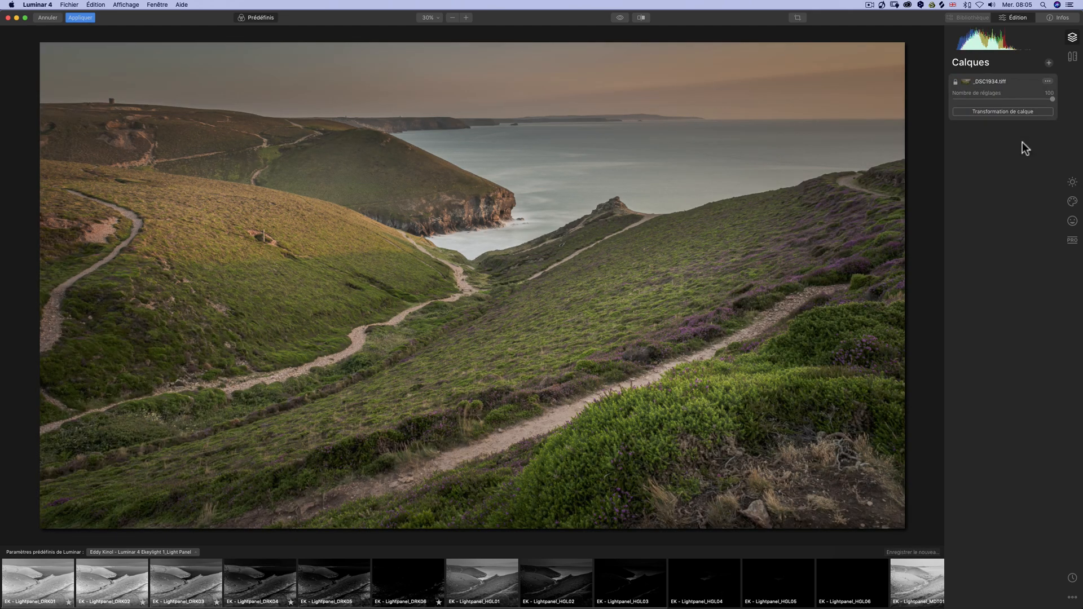
- Add a fresh adjustment layer above _DSC1934.tiff, start a brush mask on it, and paste the copied luminosity mask into it
left_click(1048, 63)
left_click(1037, 73)
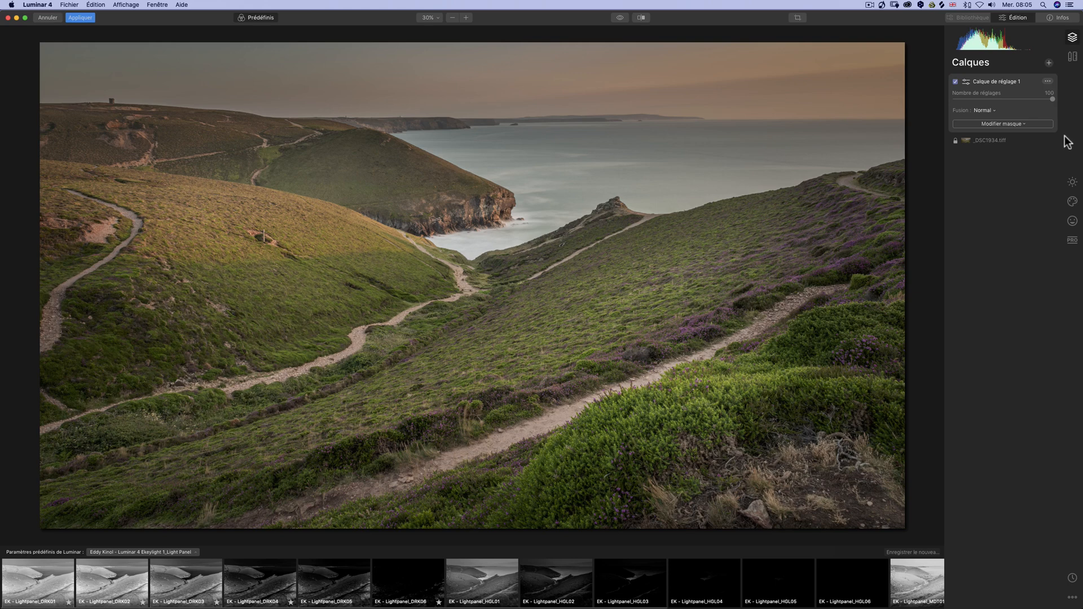
left_click(1013, 123)
left_click(1009, 136)
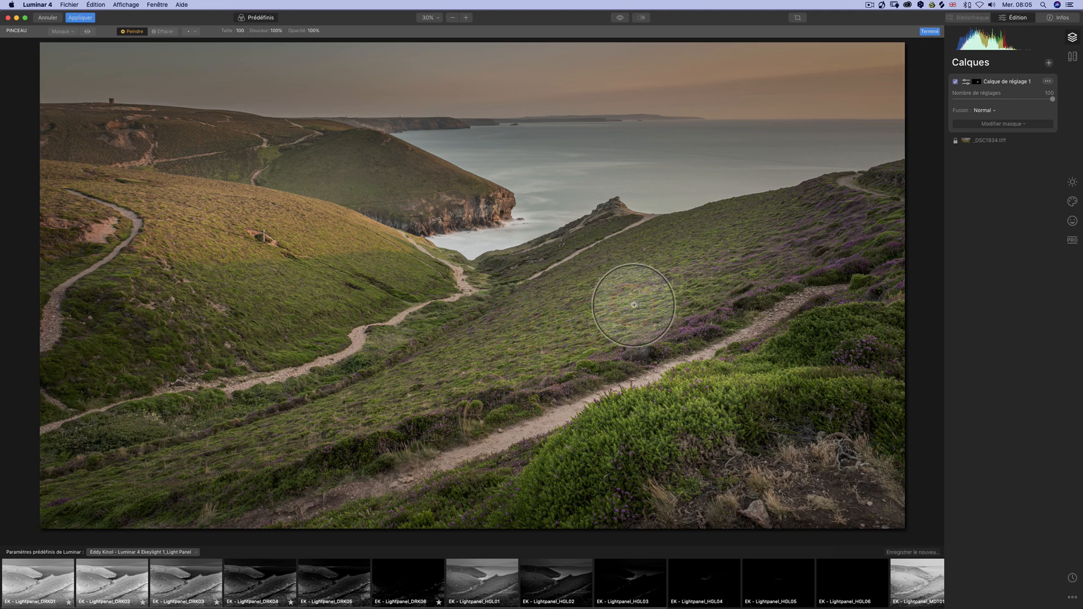
left_click(976, 81)
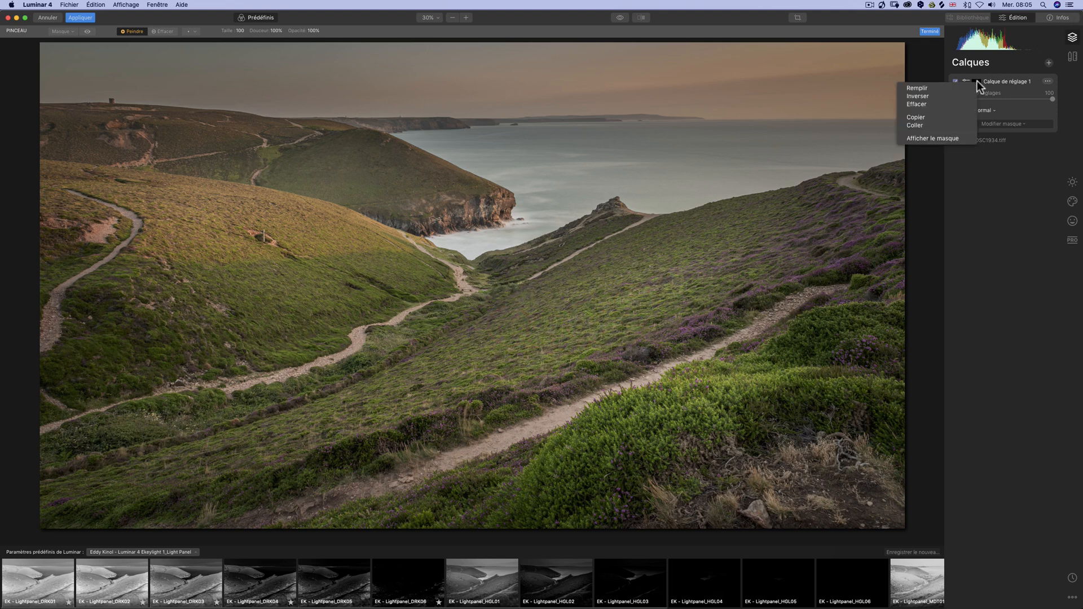
left_click(947, 127)
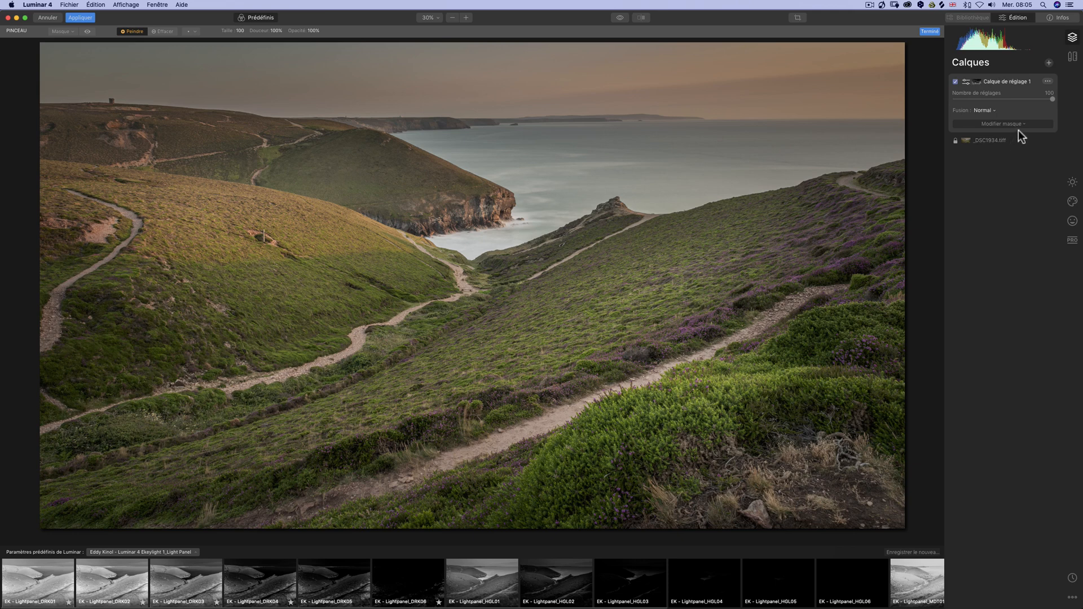
- Set the adjustment layer's blend mode to Lumière crue and finish the mask editing
left_click(989, 109)
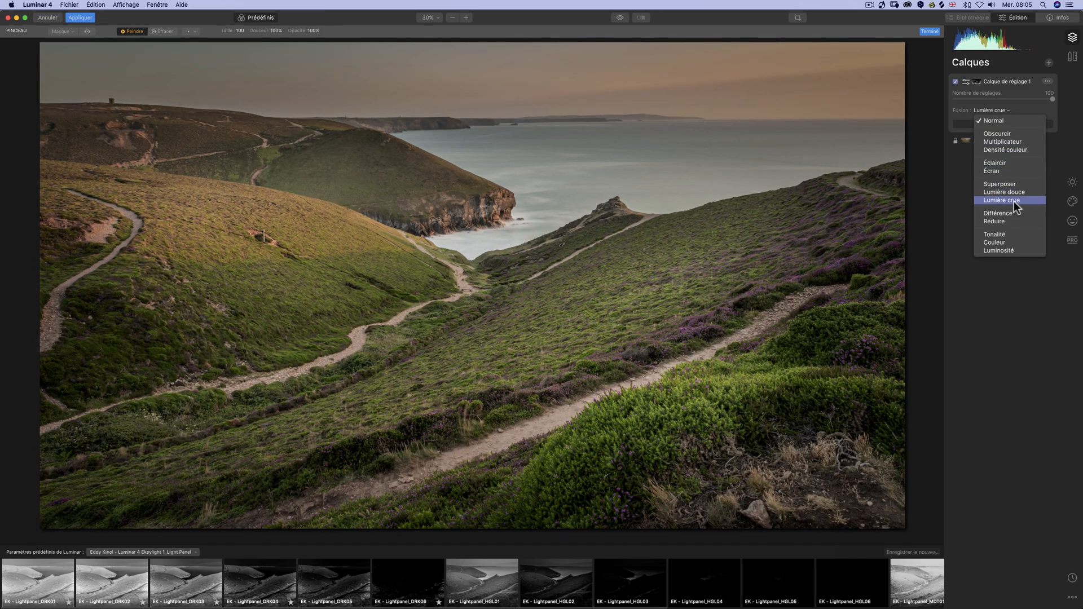
left_click(1014, 202)
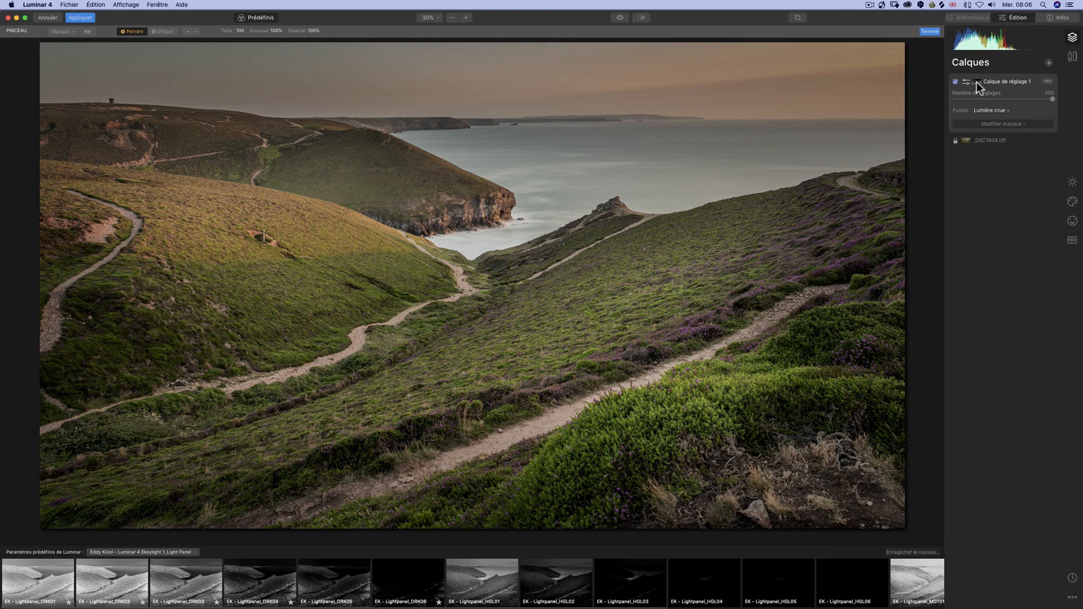
key("Return")
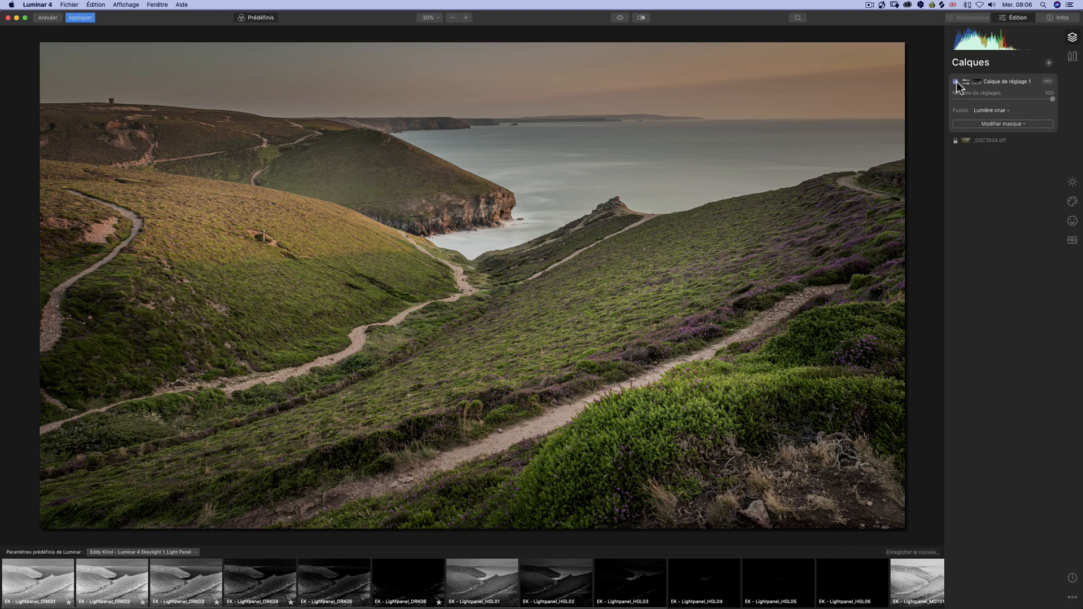
- Switch the Lumière crue adjustment layer off and on repeatedly to compare the photo before and after
left_click(955, 83)
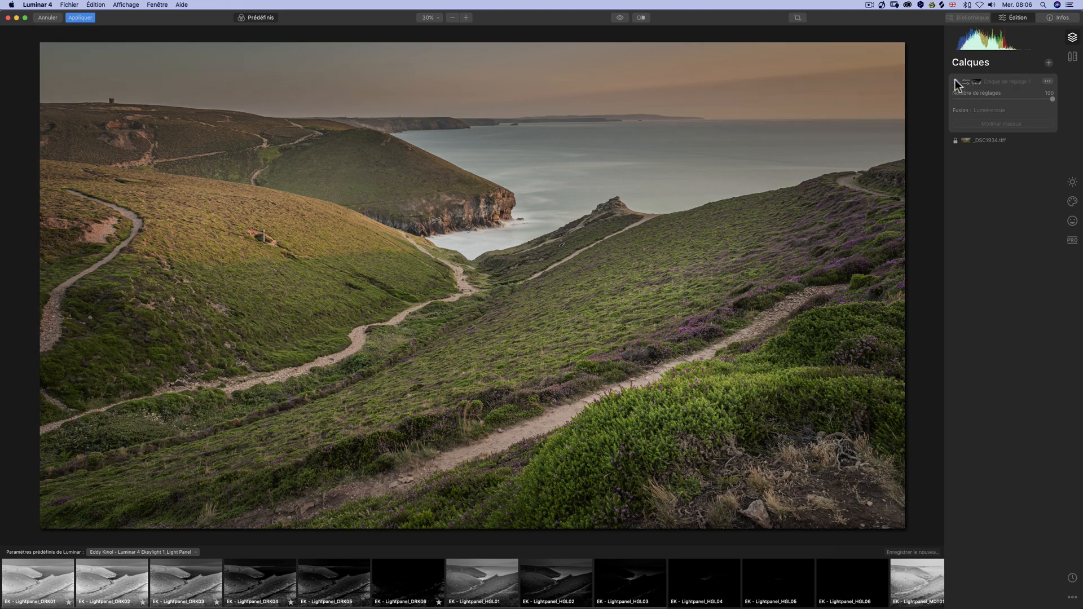
left_click(955, 83)
left_click(956, 83)
left_click(956, 83)
left_click(955, 83)
left_click(955, 82)
left_click(956, 83)
left_click(955, 83)
left_click(956, 82)
left_click(955, 83)
left_click(956, 83)
left_click(955, 82)
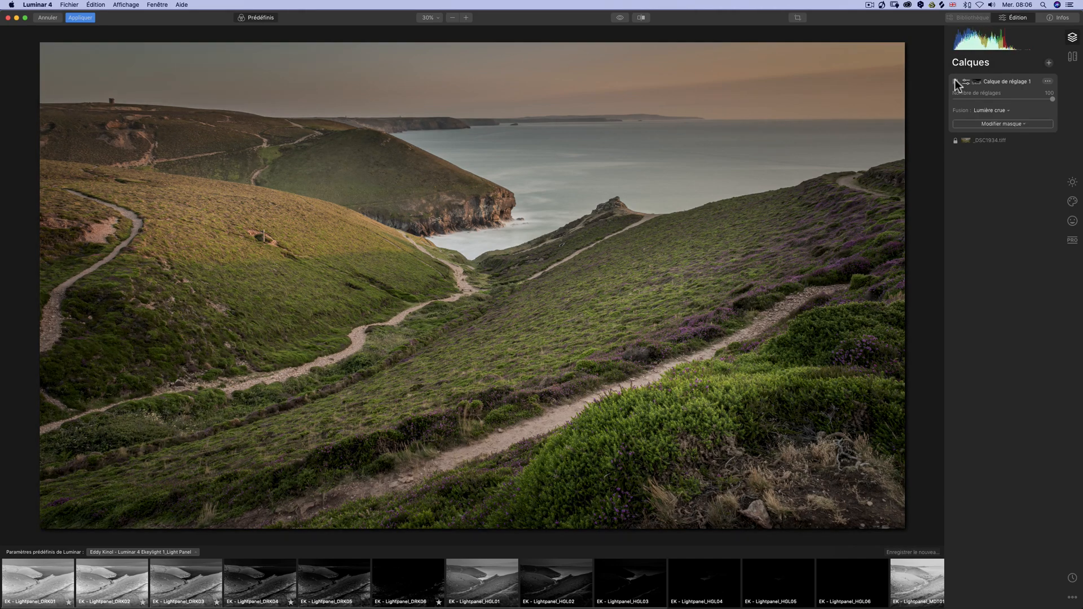
left_click(955, 83)
left_click(955, 83)
left_click(956, 83)
left_click(955, 83)
left_click(955, 83)
left_click(955, 83)
left_click(956, 83)
left_click(956, 83)
- In the Lumière tool's advanced settings, anchor the luminance curve's midpoint and pull its shadow section slightly down
left_click(1072, 181)
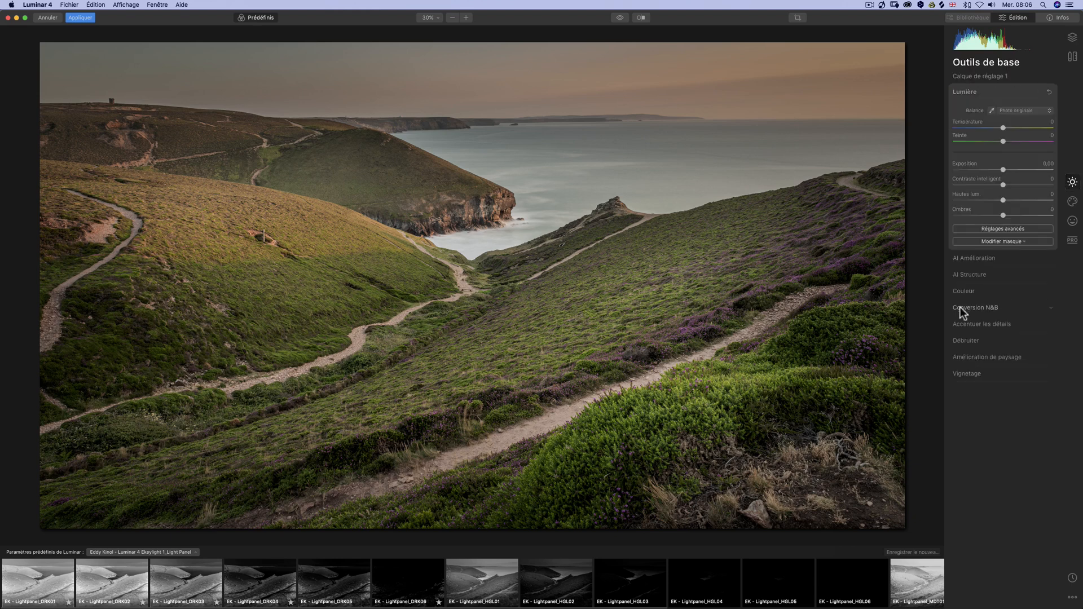
left_click(997, 228)
left_click(1001, 336)
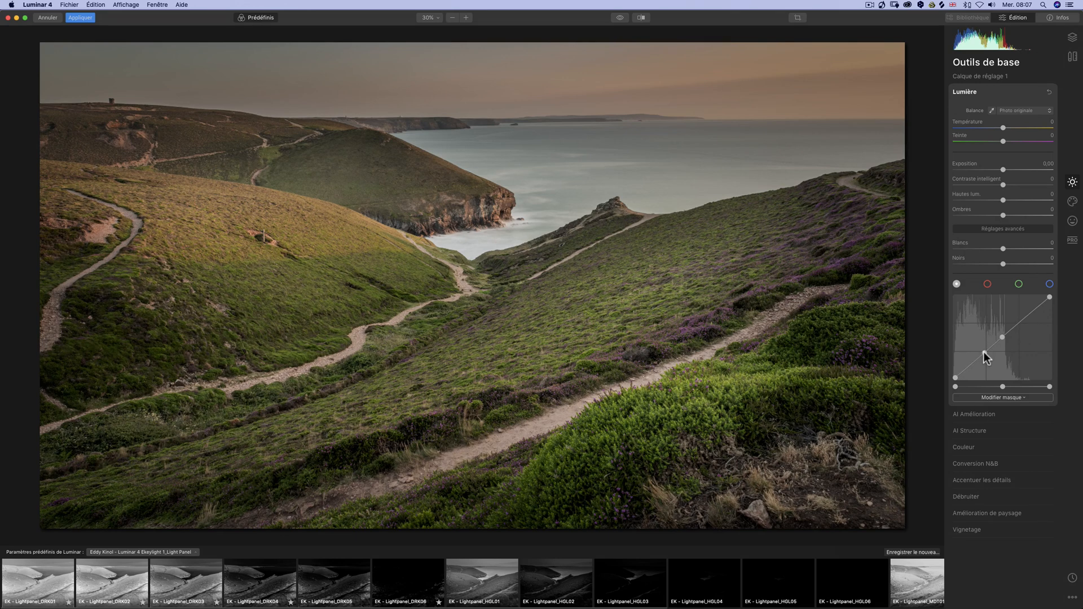
left_click_drag(982, 353, 984, 363)
left_click_drag(983, 366, 986, 357)
- Compare the curve-adjusted photo with Calque de réglage 1 switched off and on, and with its luminosity mask disabled and re-enabled
left_click(1072, 37)
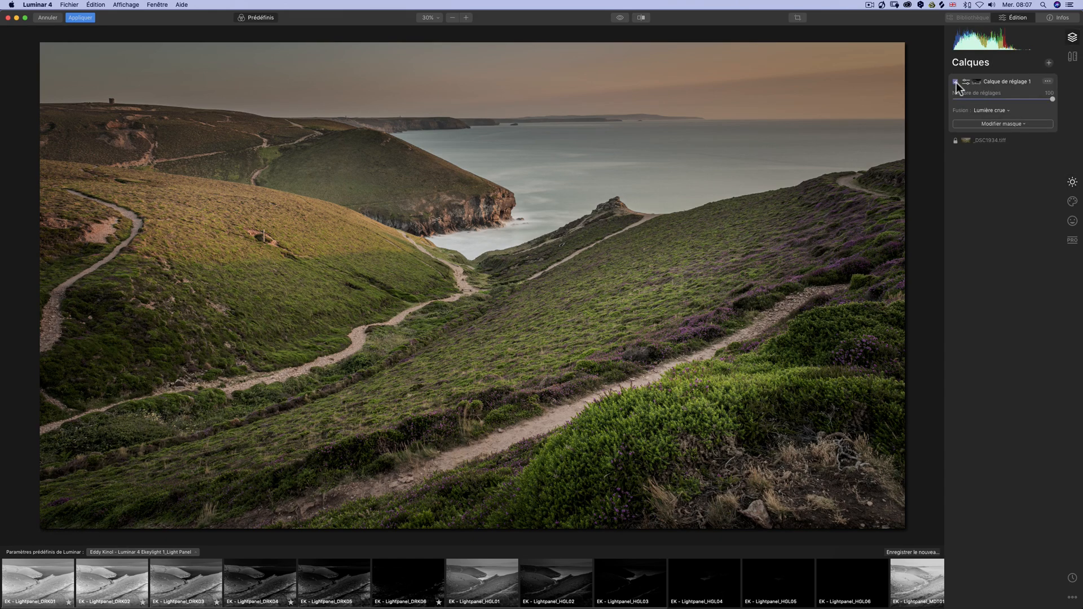
left_click(955, 82)
left_click(955, 82)
left_click(955, 82)
left_click(955, 82)
left_click(955, 82)
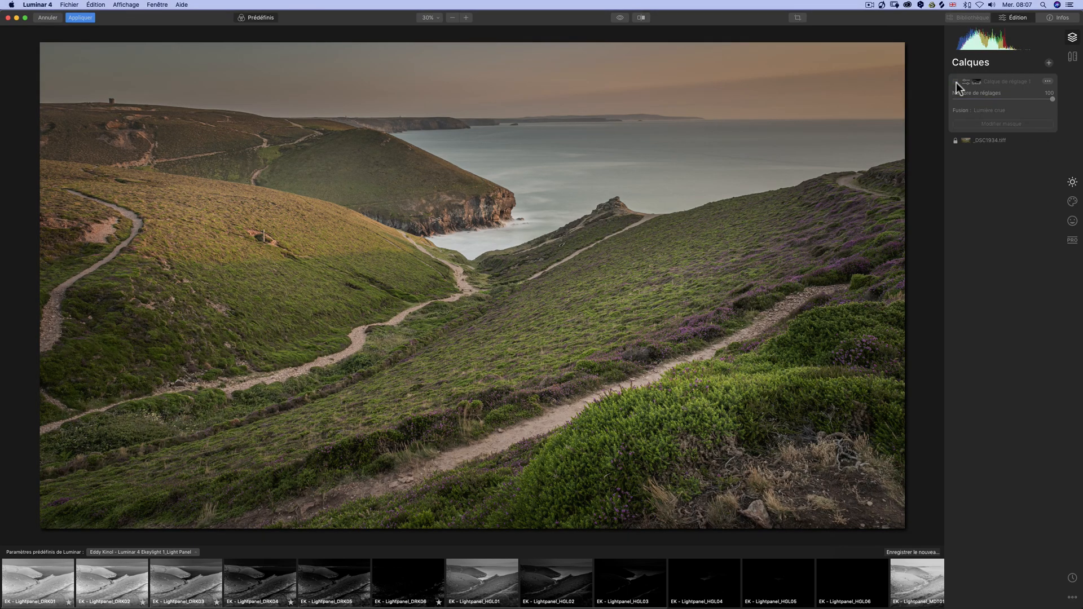
left_click(955, 82)
left_click(955, 82)
left_click(955, 82)
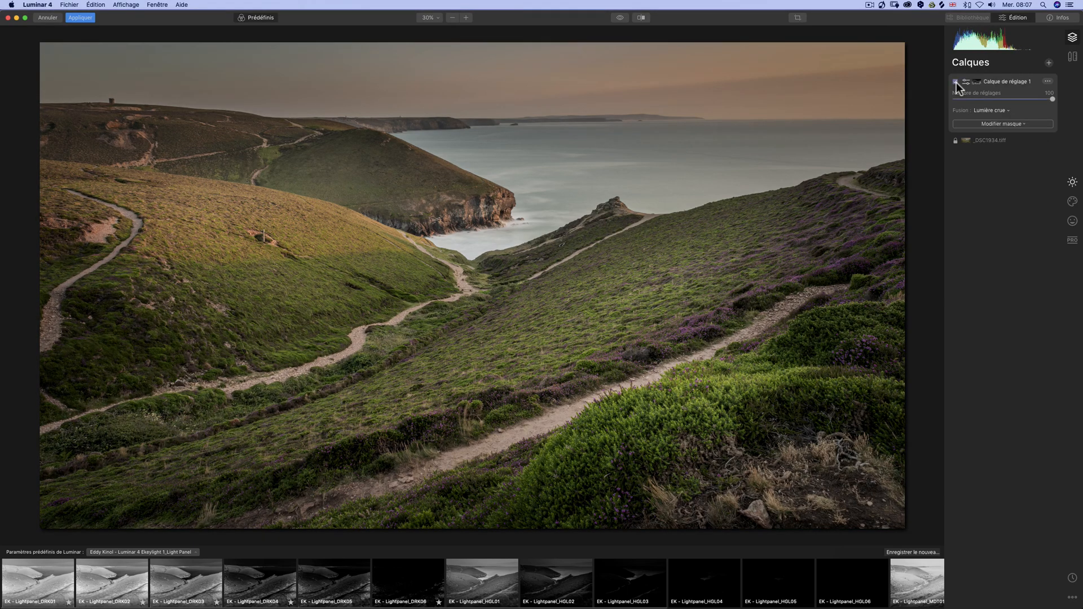
left_click(955, 81)
left_click(955, 82)
left_click(956, 82)
left_click(955, 82)
left_click(955, 81)
left_click(955, 82)
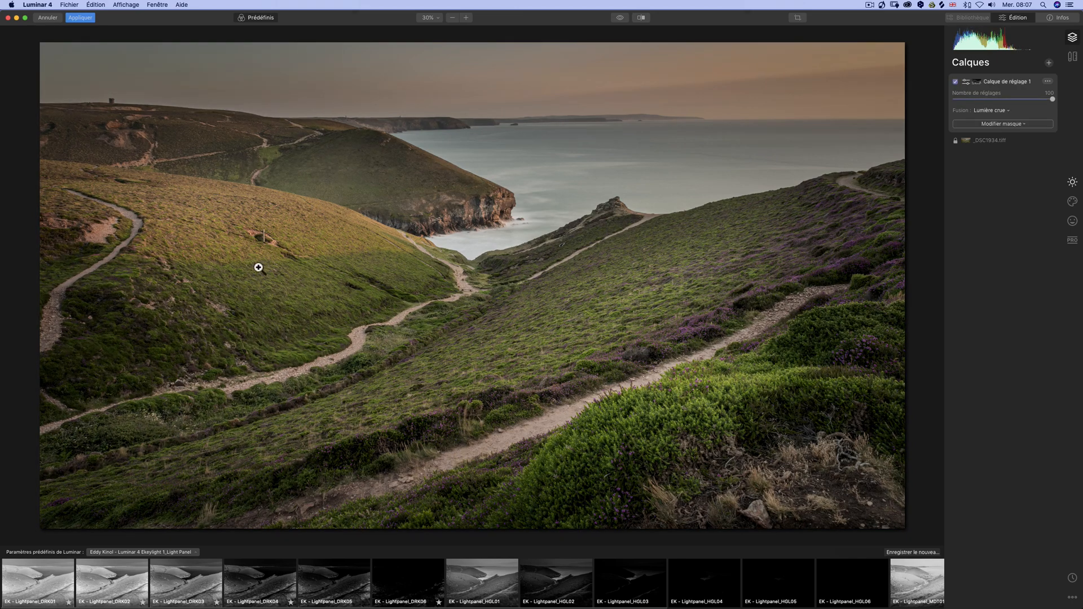
left_click(955, 82)
left_click(956, 81)
left_click(956, 82)
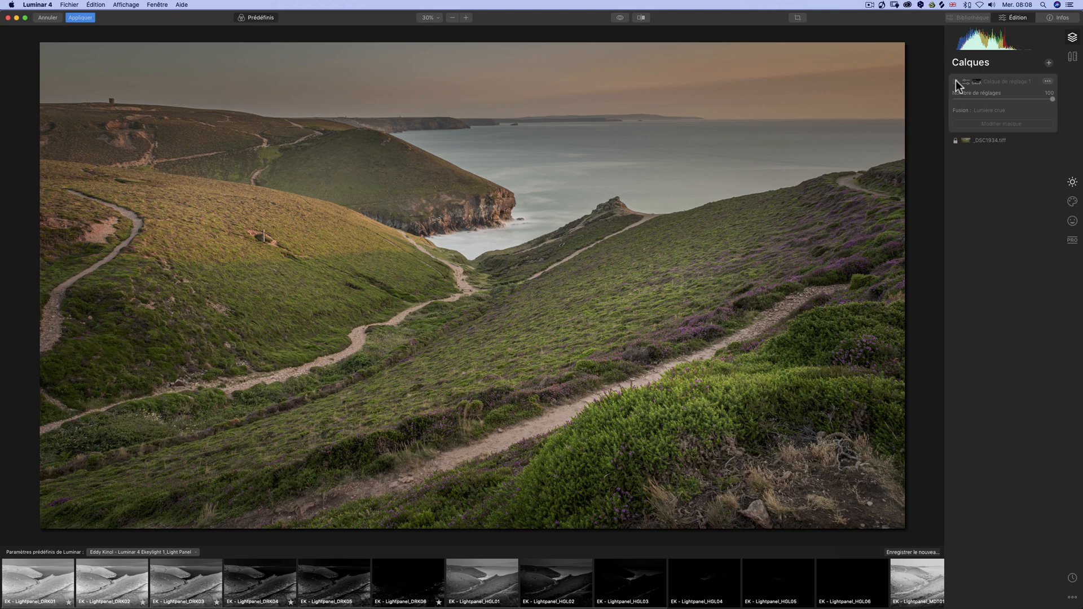
left_click(955, 82)
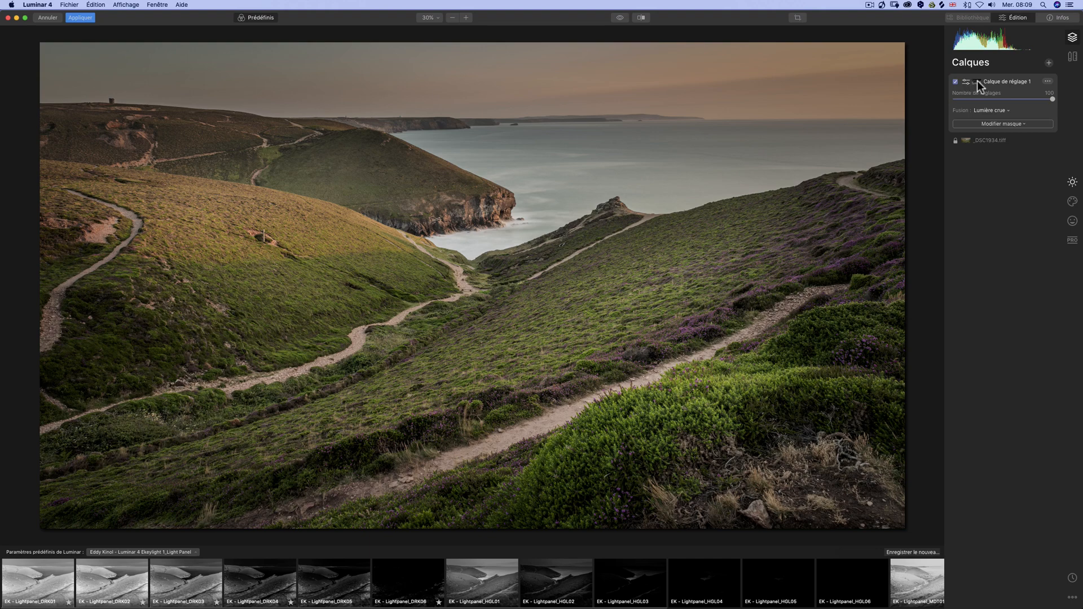
left_click(976, 80)
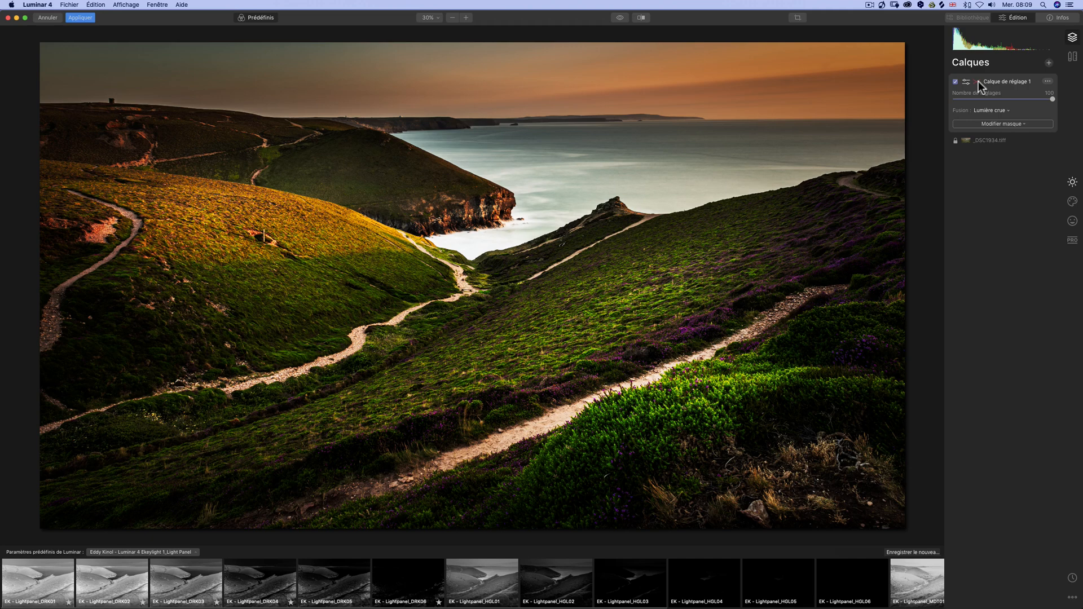
left_click(978, 81)
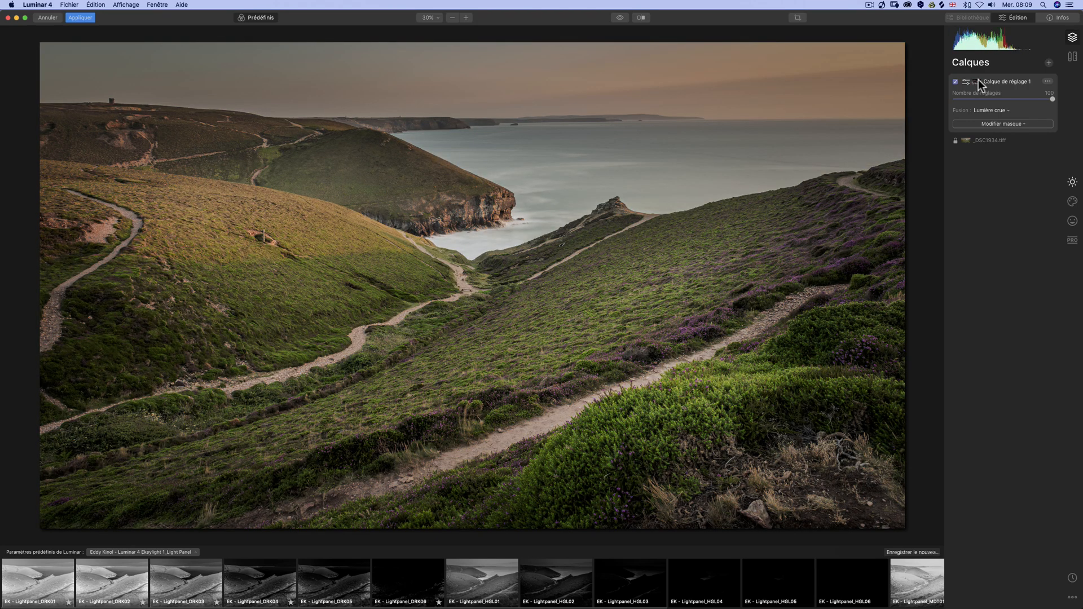